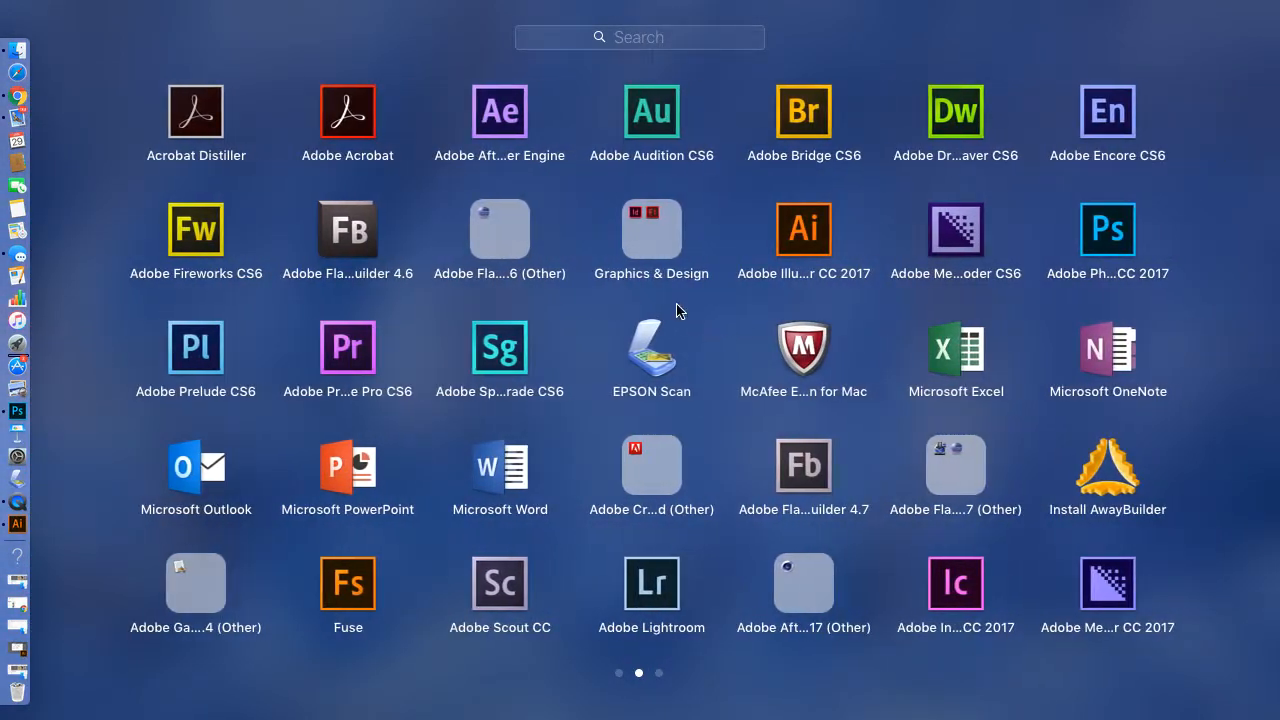
Launch Illustrator CC, rearrange the windows and panels, and switch to the Untitled-1 document.
click(803, 229)
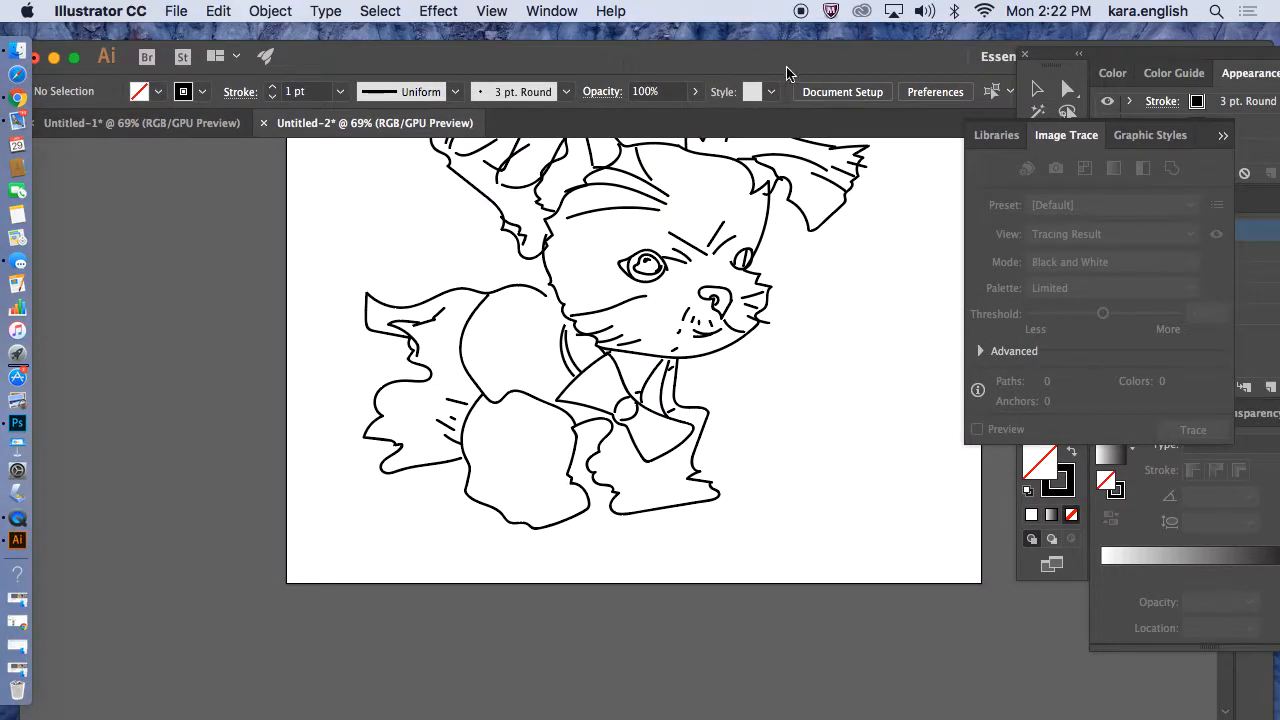
drag(778, 59, 671, 67)
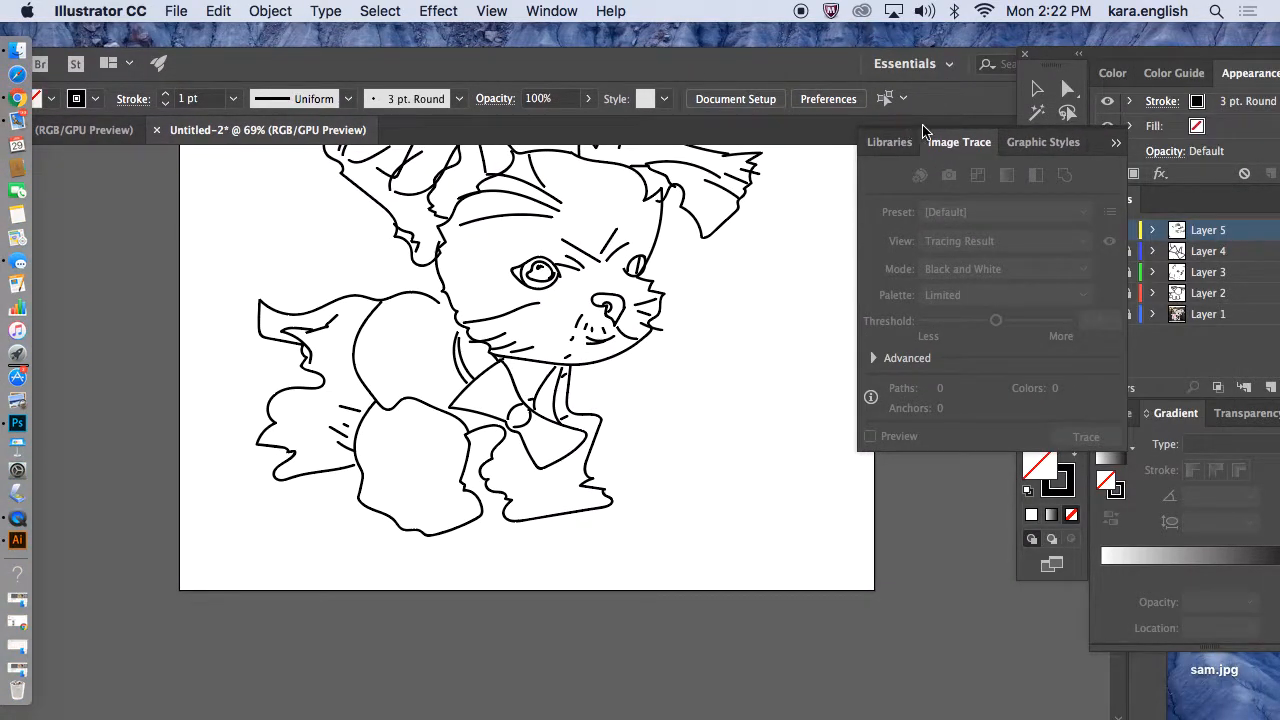
drag(1107, 163, 1185, 195)
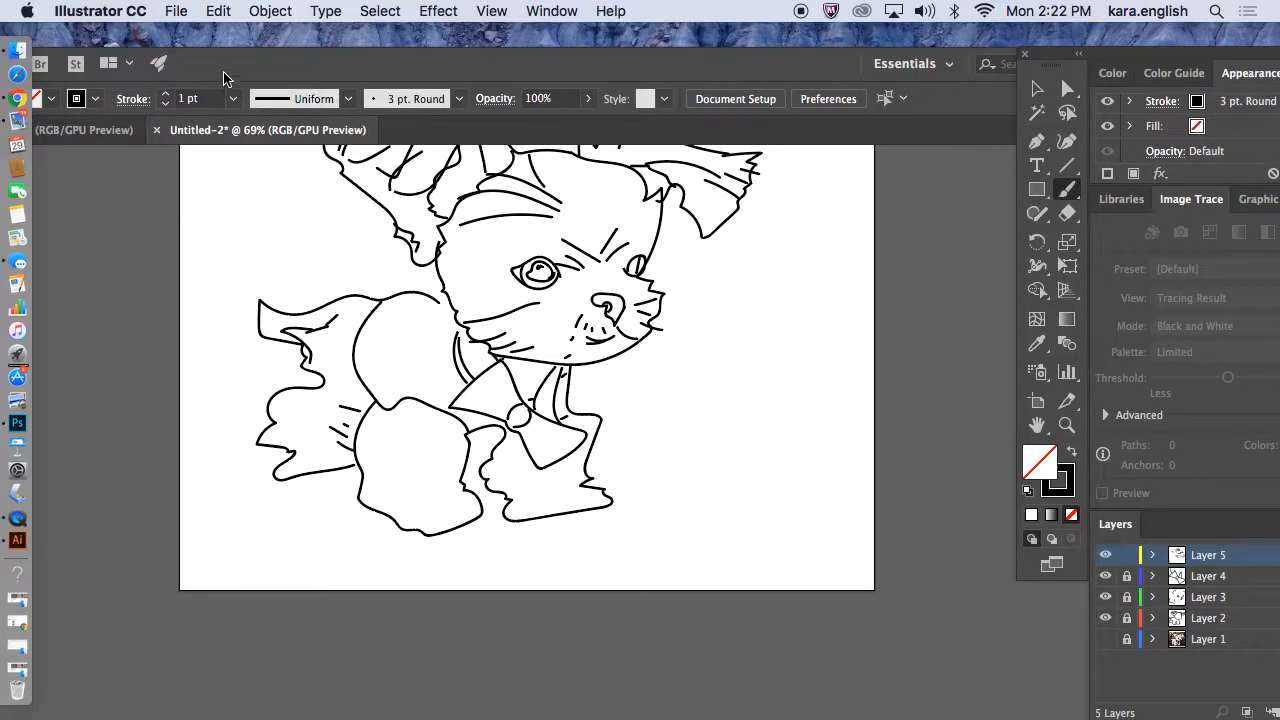
drag(224, 80, 408, 50)
click(219, 110)
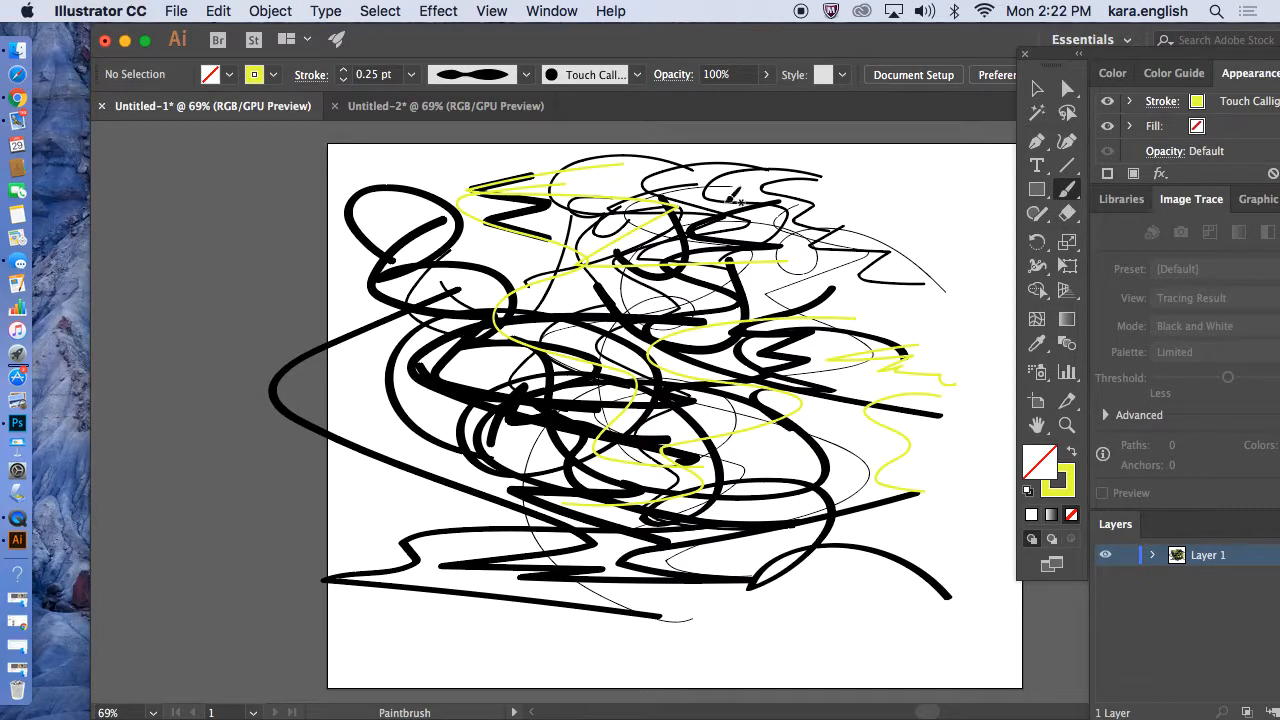
Paint a yellow Paintbrush stroke down the right side of the artboard and bring the stroke swatch forward.
mouse_move(898, 192)
mouse_down()
mouse_move(859, 261)
mouse_move(934, 292)
mouse_move(861, 344)
mouse_move(724, 357)
mouse_move(892, 332)
mouse_move(894, 404)
mouse_move(729, 449)
mouse_move(740, 437)
mouse_move(876, 475)
mouse_move(733, 505)
mouse_move(722, 600)
mouse_move(772, 627)
mouse_move(797, 627)
mouse_move(799, 614)
mouse_move(781, 506)
mouse_move(894, 461)
mouse_move(847, 344)
mouse_move(900, 298)
mouse_up()
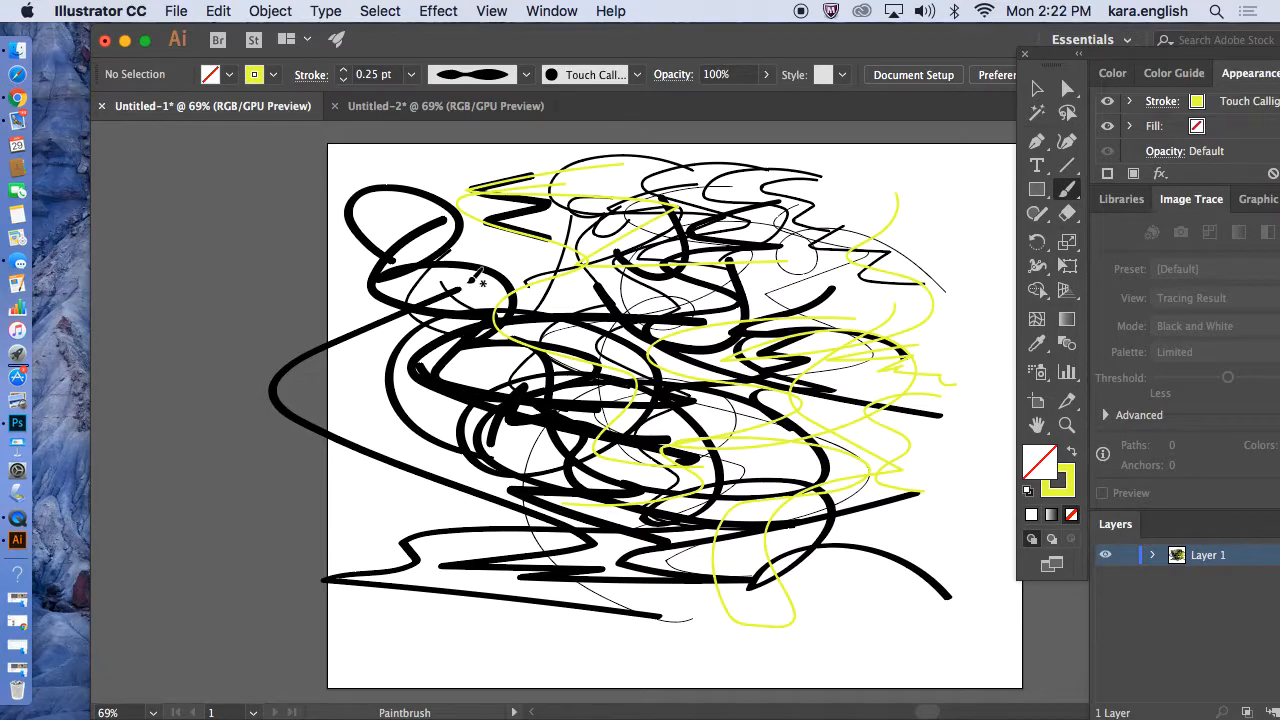
click(273, 76)
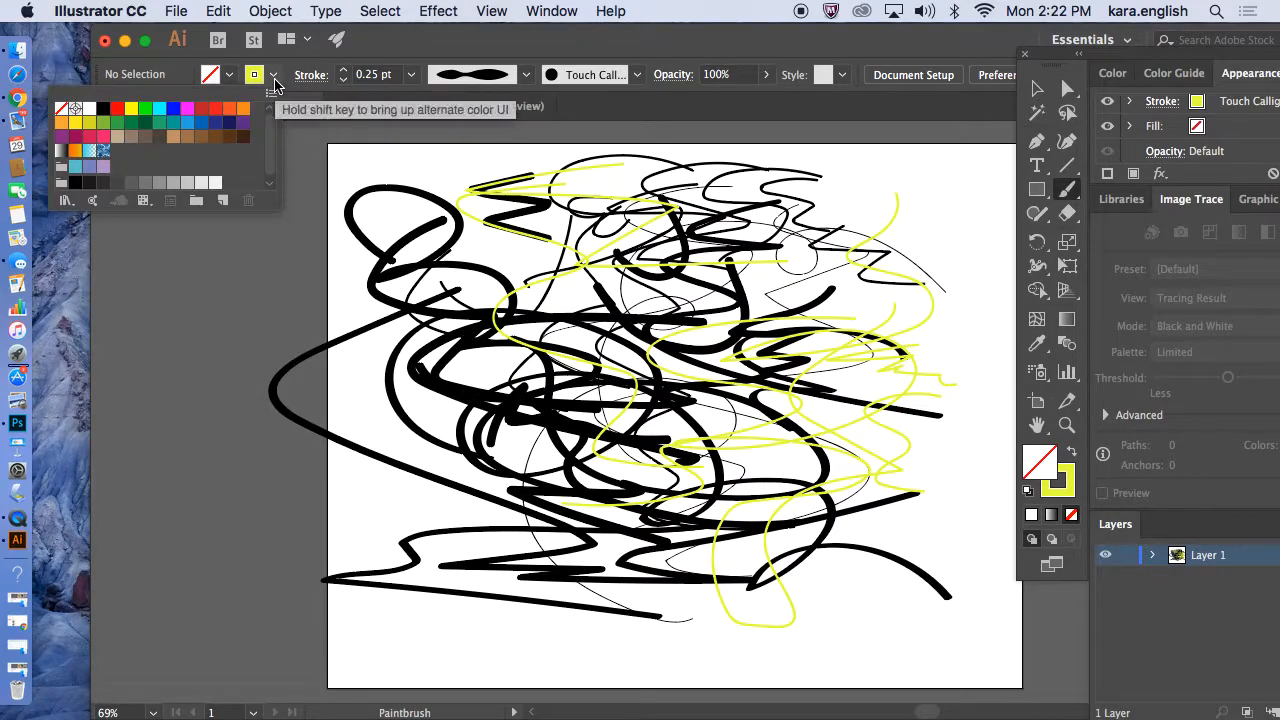
click(1078, 476)
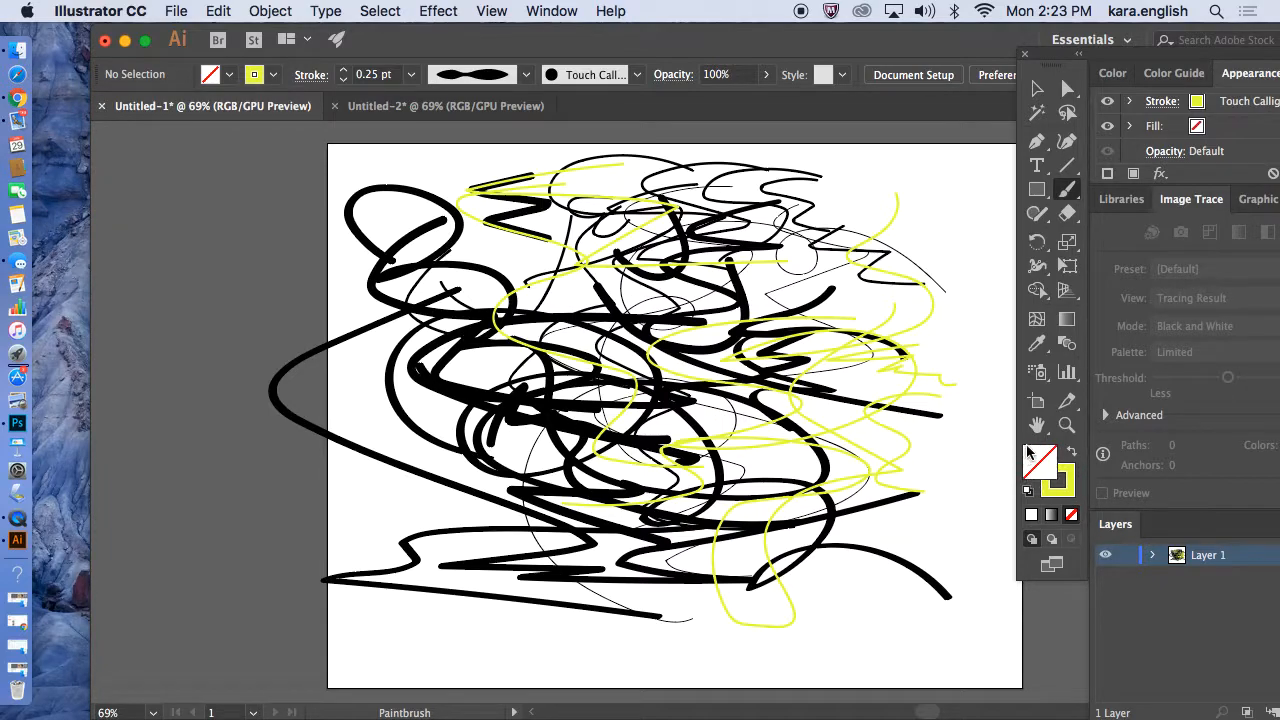
click(1075, 485)
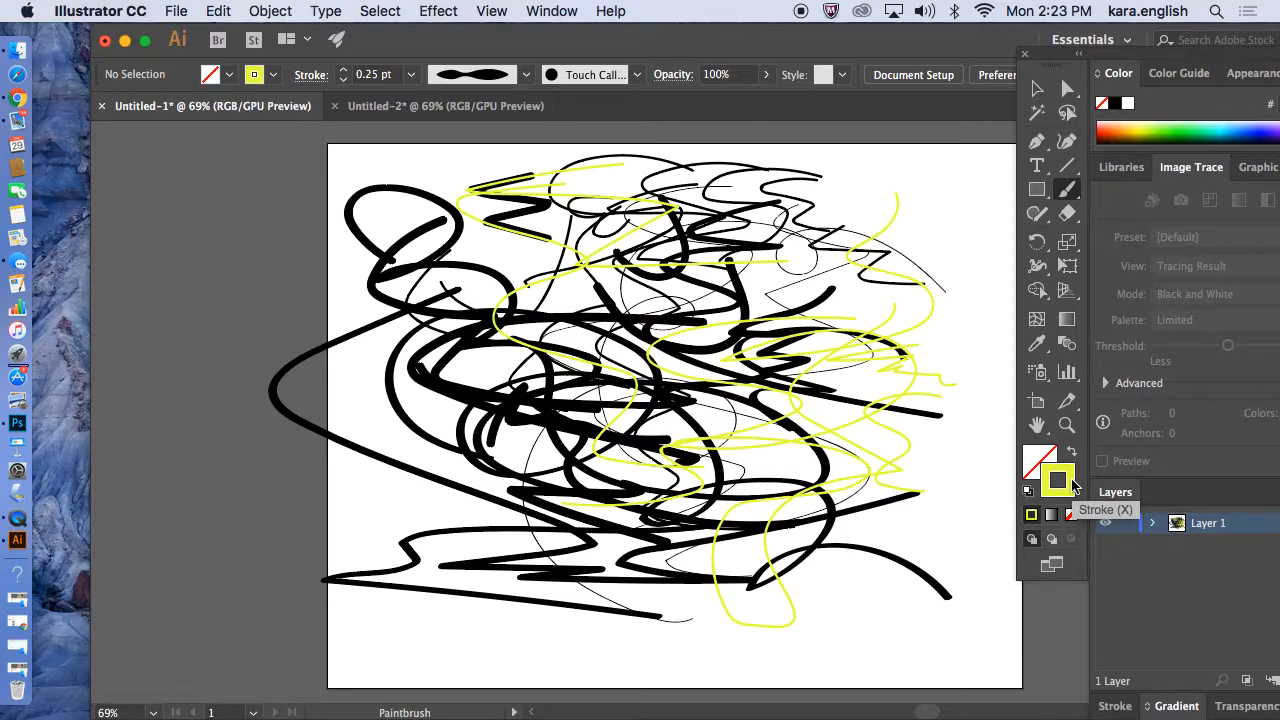
Try to set the stroke color to blue in the Color Picker.
double_click(1060, 478)
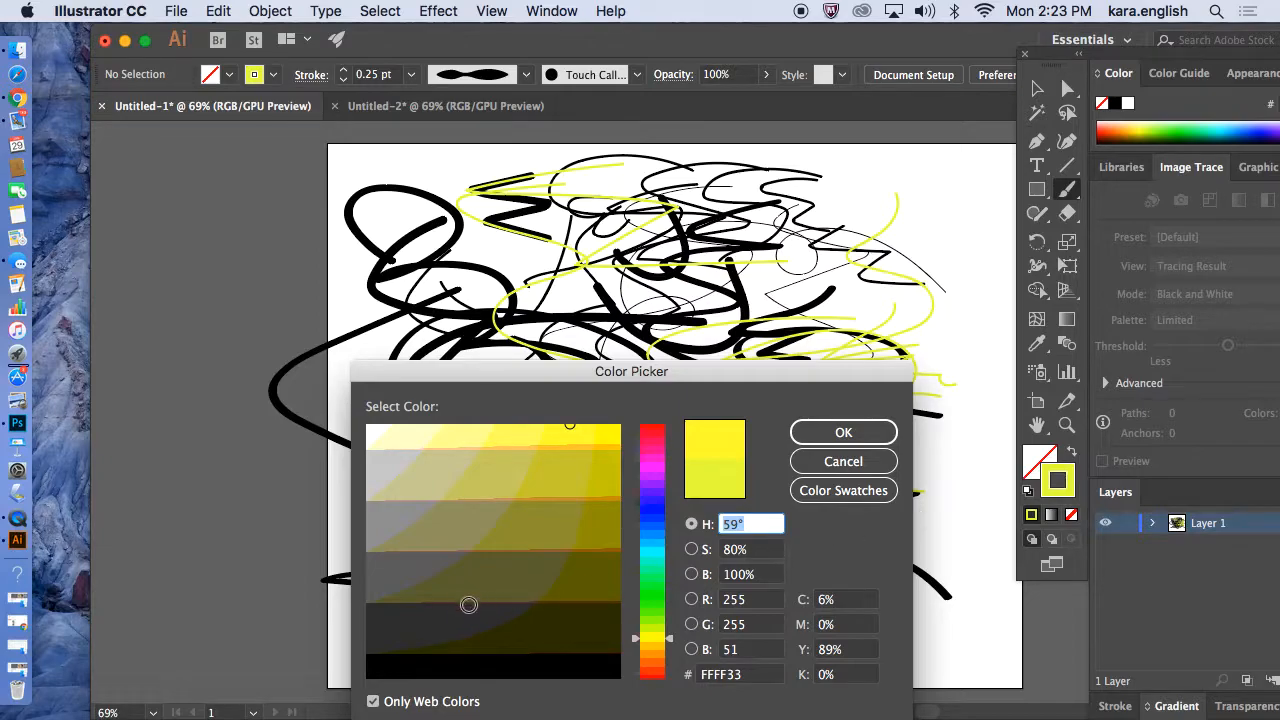
click(457, 621)
click(516, 674)
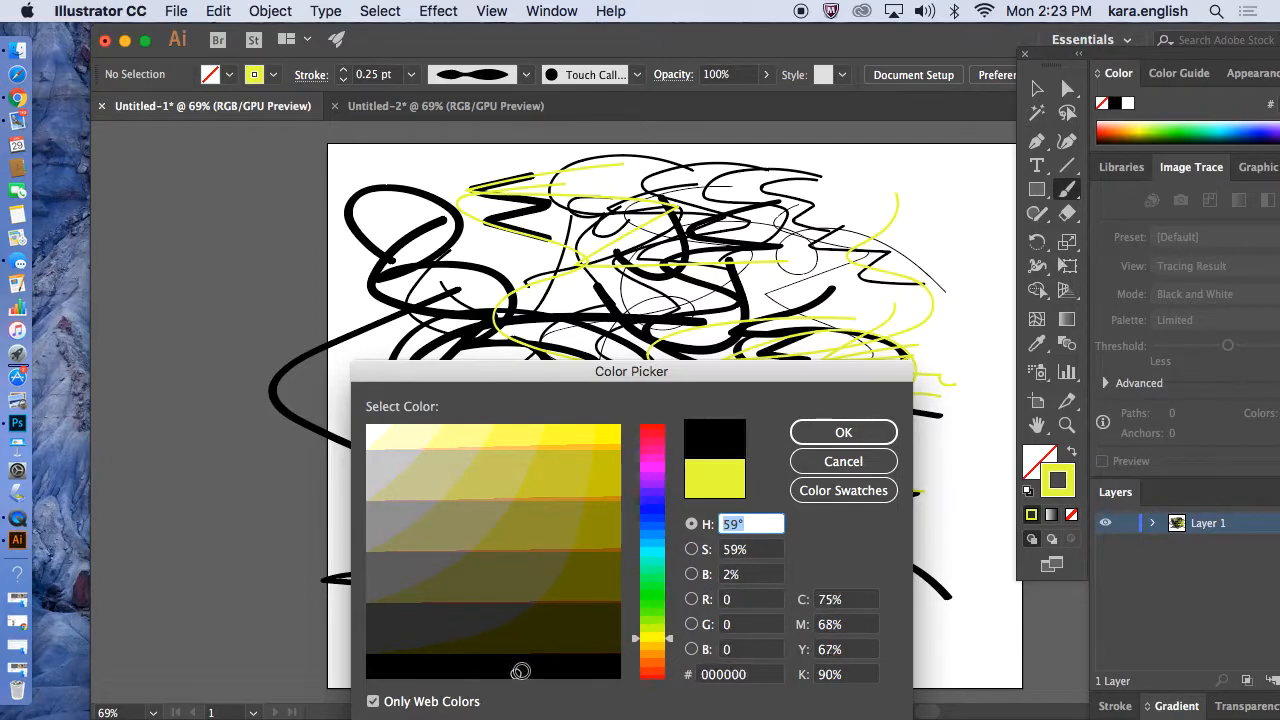
click(647, 657)
drag(649, 608, 656, 588)
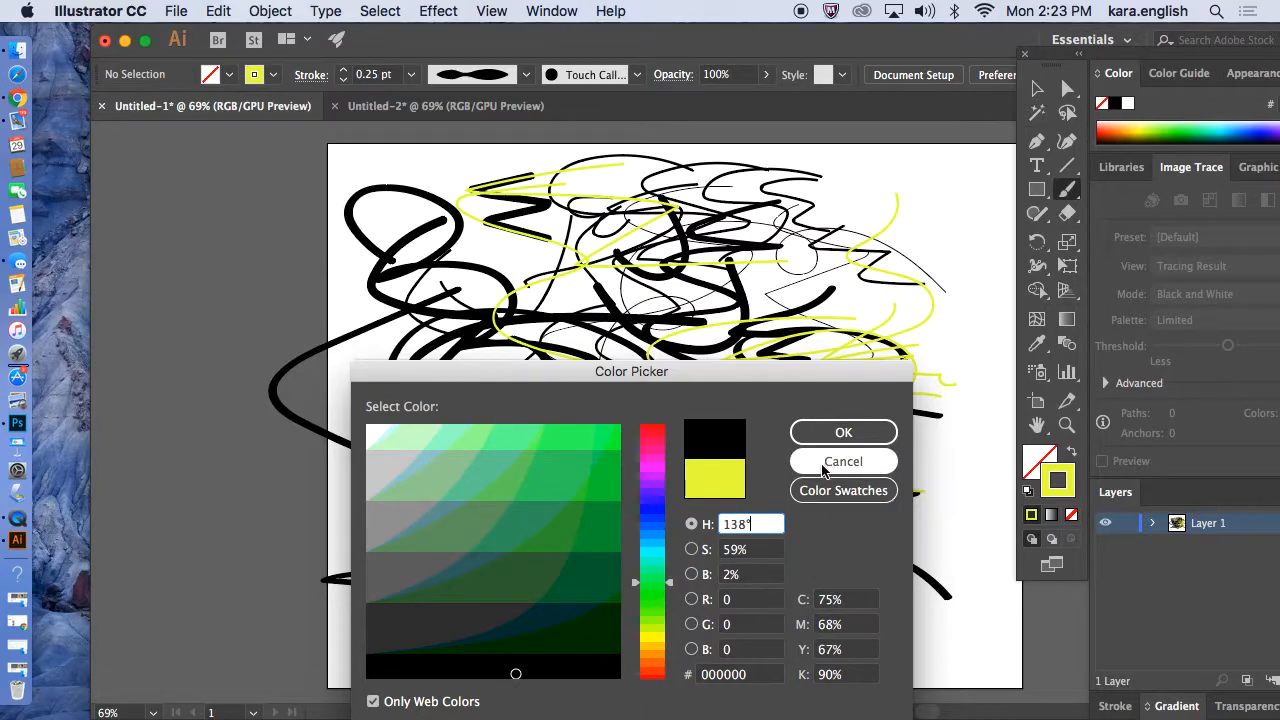
click(660, 510)
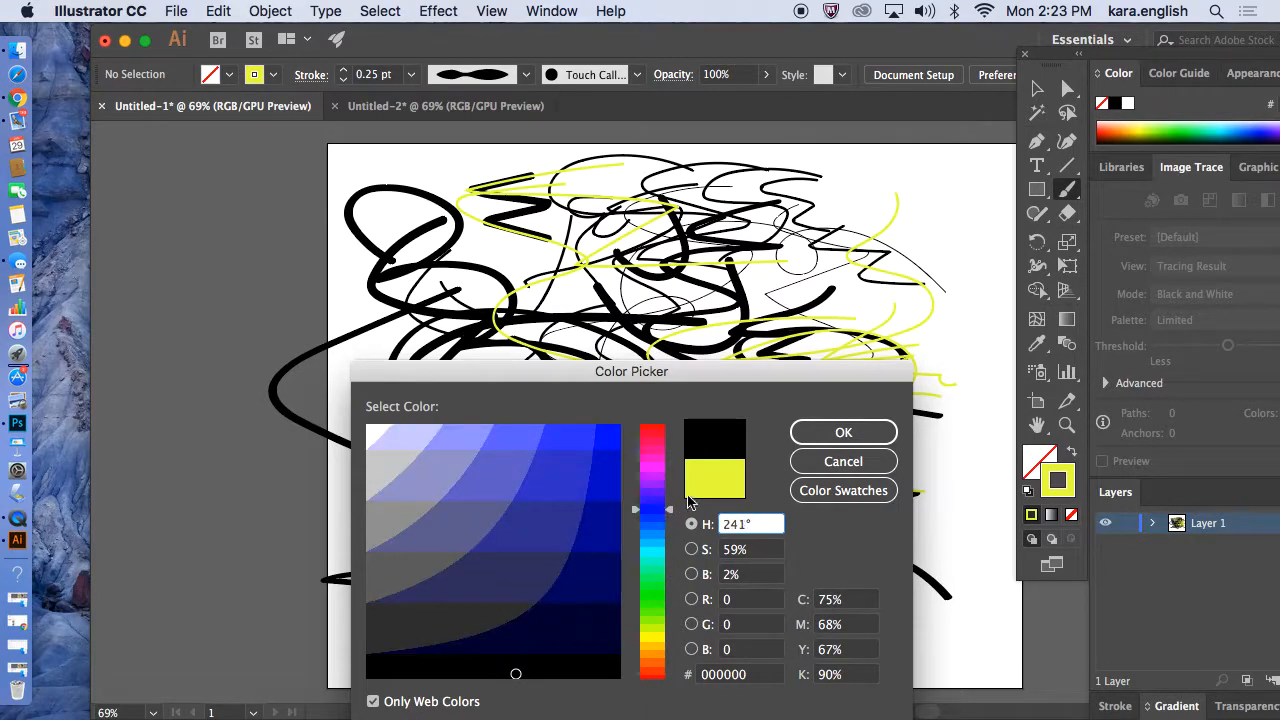
click(830, 436)
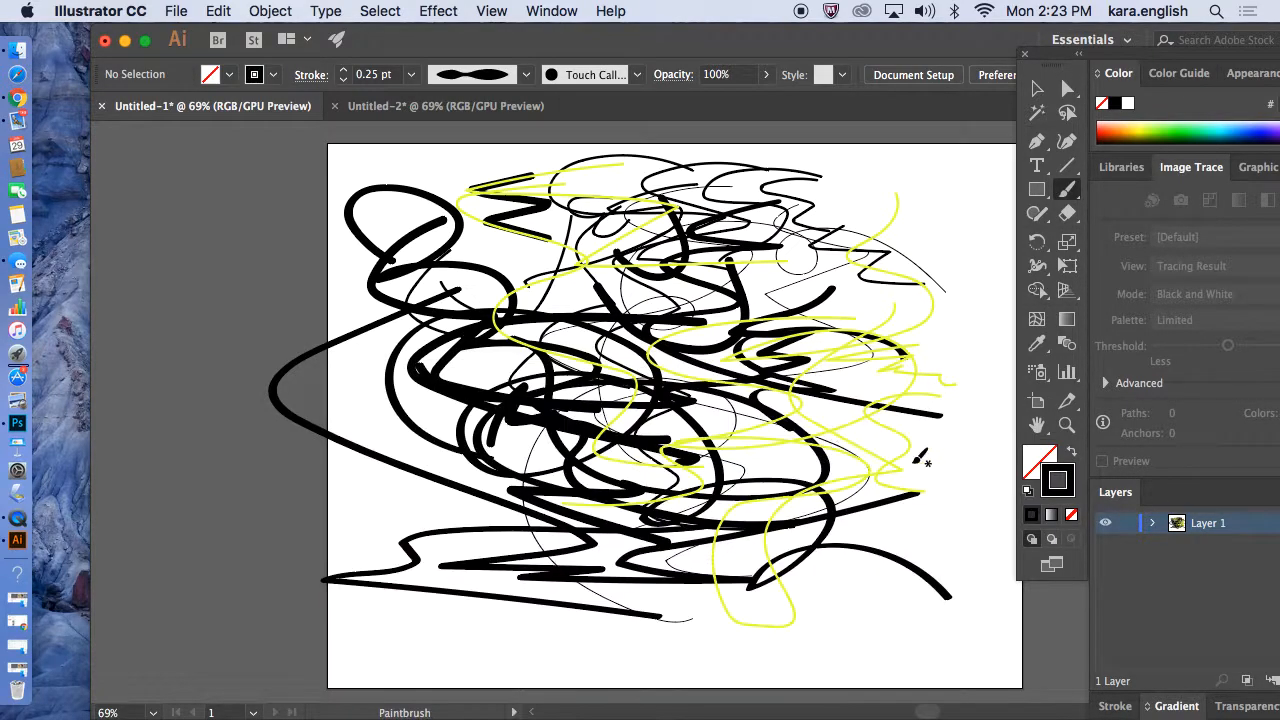
Pick a blue stroke color in the Color Picker and paint two thin blue strokes across the artboard.
double_click(1048, 497)
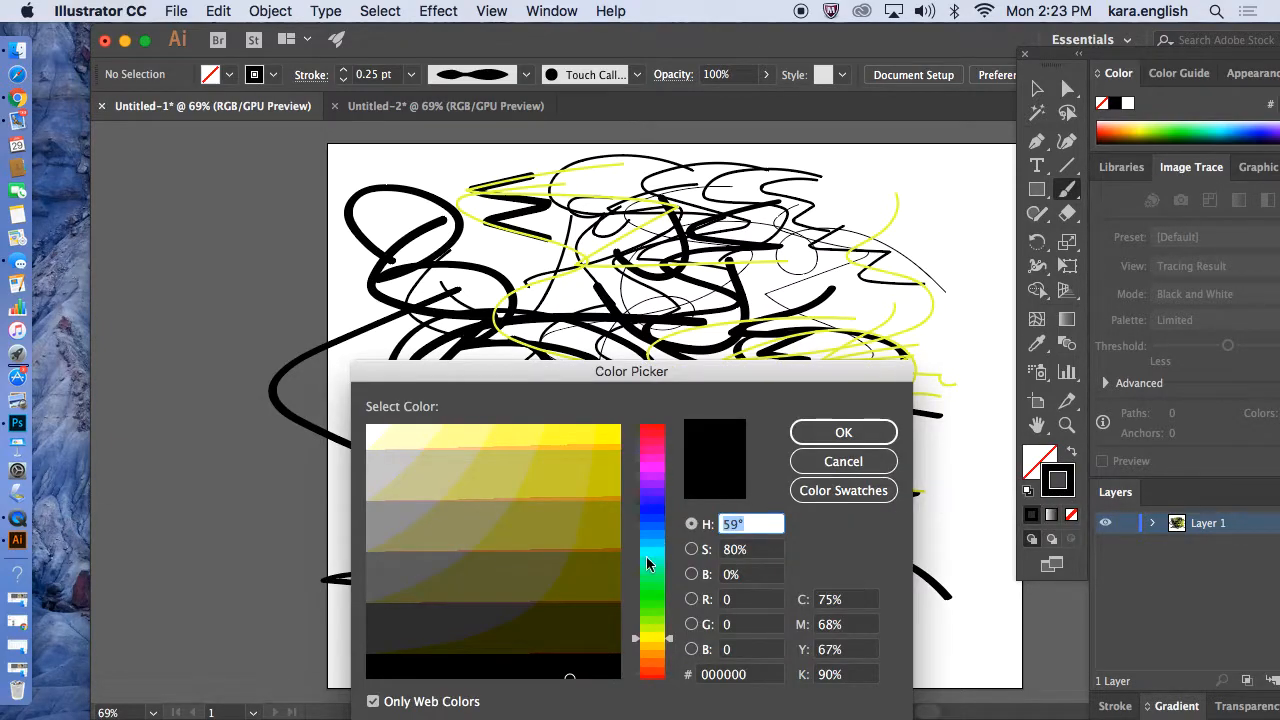
click(660, 517)
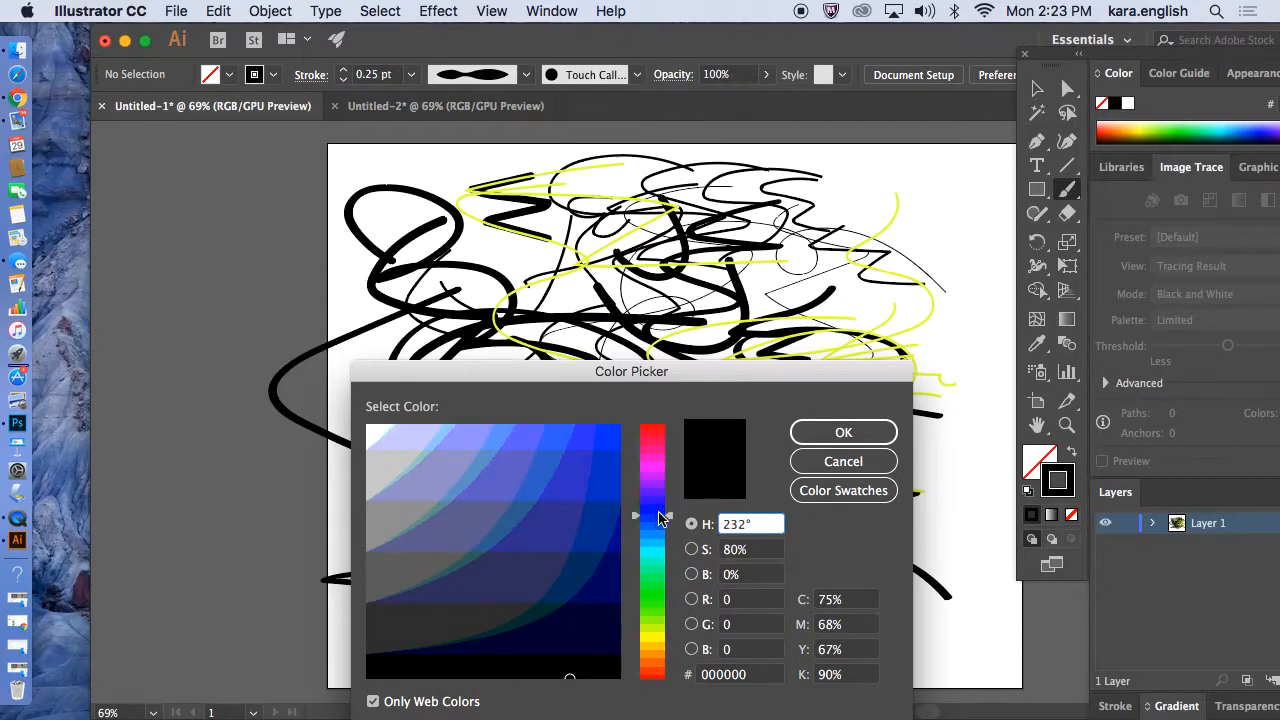
click(607, 468)
click(843, 432)
mouse_move(836, 467)
mouse_down()
mouse_move(526, 443)
mouse_move(923, 494)
mouse_move(976, 517)
mouse_move(974, 539)
mouse_move(909, 564)
mouse_move(418, 558)
mouse_move(406, 523)
mouse_move(420, 460)
mouse_up()
mouse_move(464, 422)
mouse_down()
mouse_move(541, 352)
mouse_move(797, 272)
mouse_move(912, 252)
mouse_move(926, 224)
mouse_move(884, 213)
mouse_move(865, 233)
mouse_move(902, 229)
mouse_move(894, 254)
mouse_move(916, 295)
mouse_move(902, 313)
mouse_move(861, 300)
mouse_move(879, 295)
mouse_move(861, 307)
mouse_move(826, 296)
mouse_up()
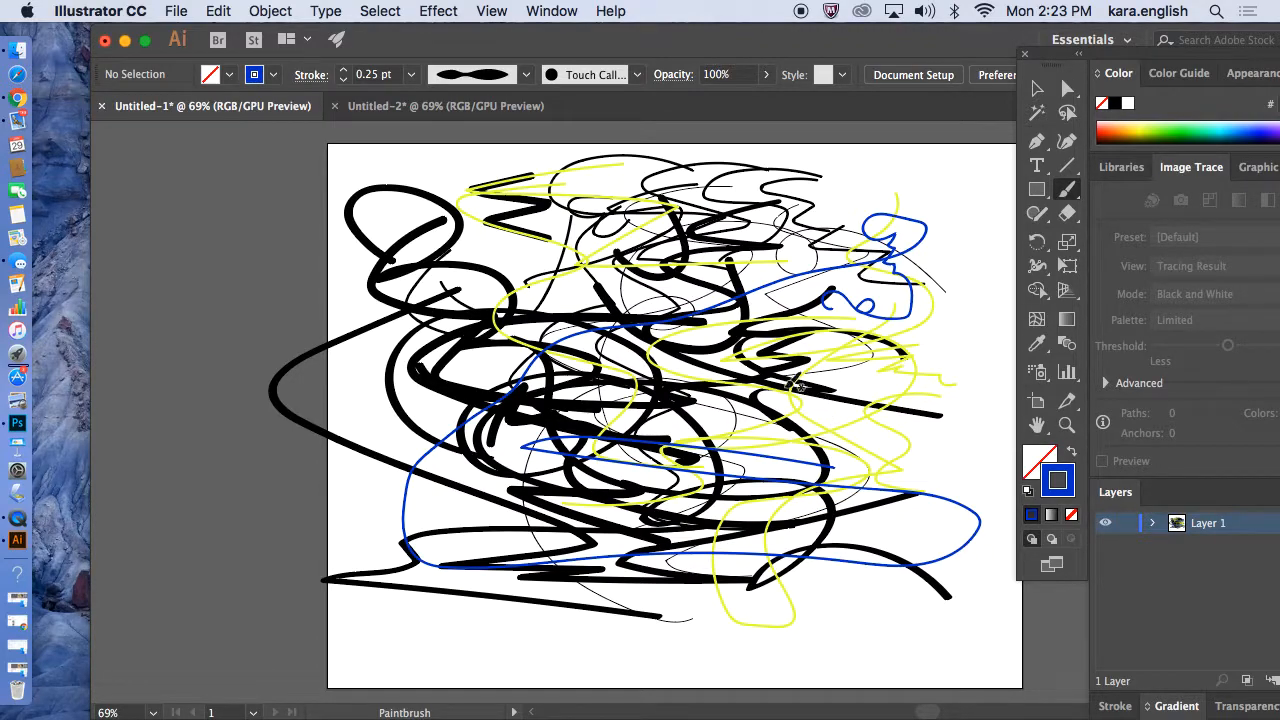
Set the stroke weight to 7 pt and paint two thick blue curves forming an S shape.
scroll(440, 170, left, 2)
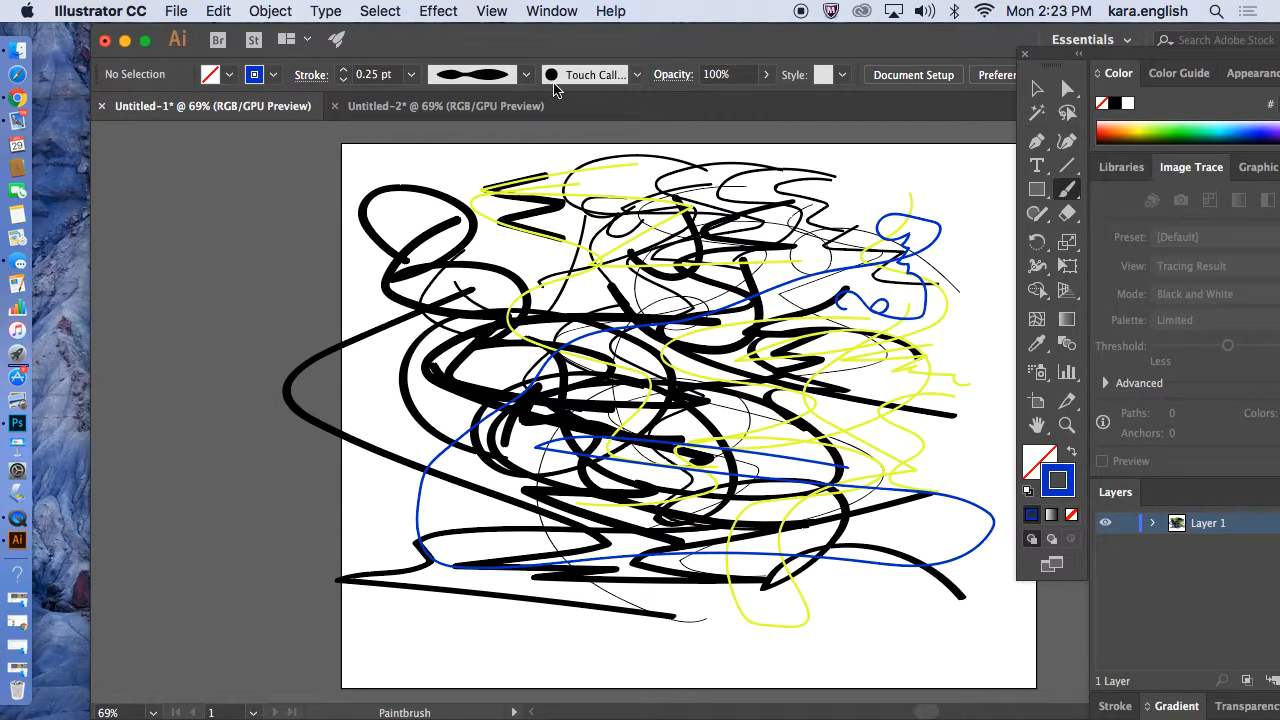
click(413, 78)
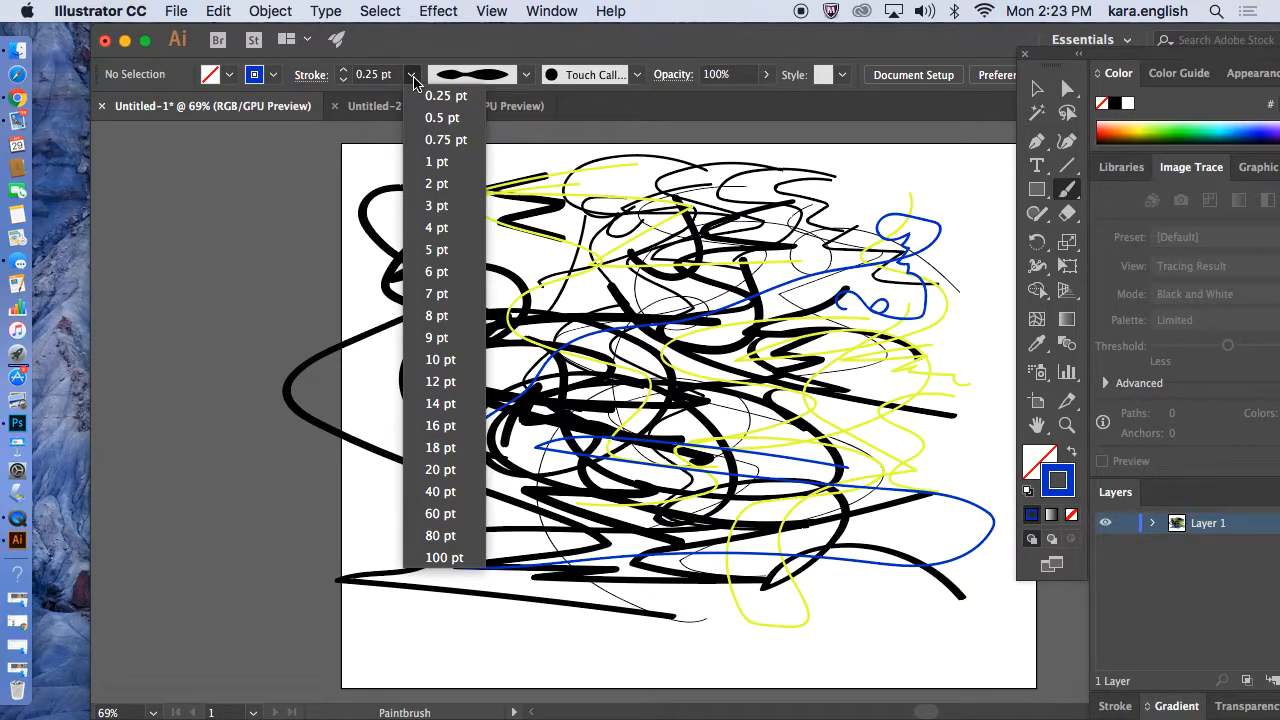
click(436, 293)
mouse_move(511, 264)
mouse_down()
mouse_move(449, 314)
mouse_move(455, 398)
mouse_move(589, 442)
mouse_move(741, 380)
mouse_move(903, 390)
mouse_move(909, 490)
mouse_move(765, 551)
mouse_move(538, 557)
mouse_up()
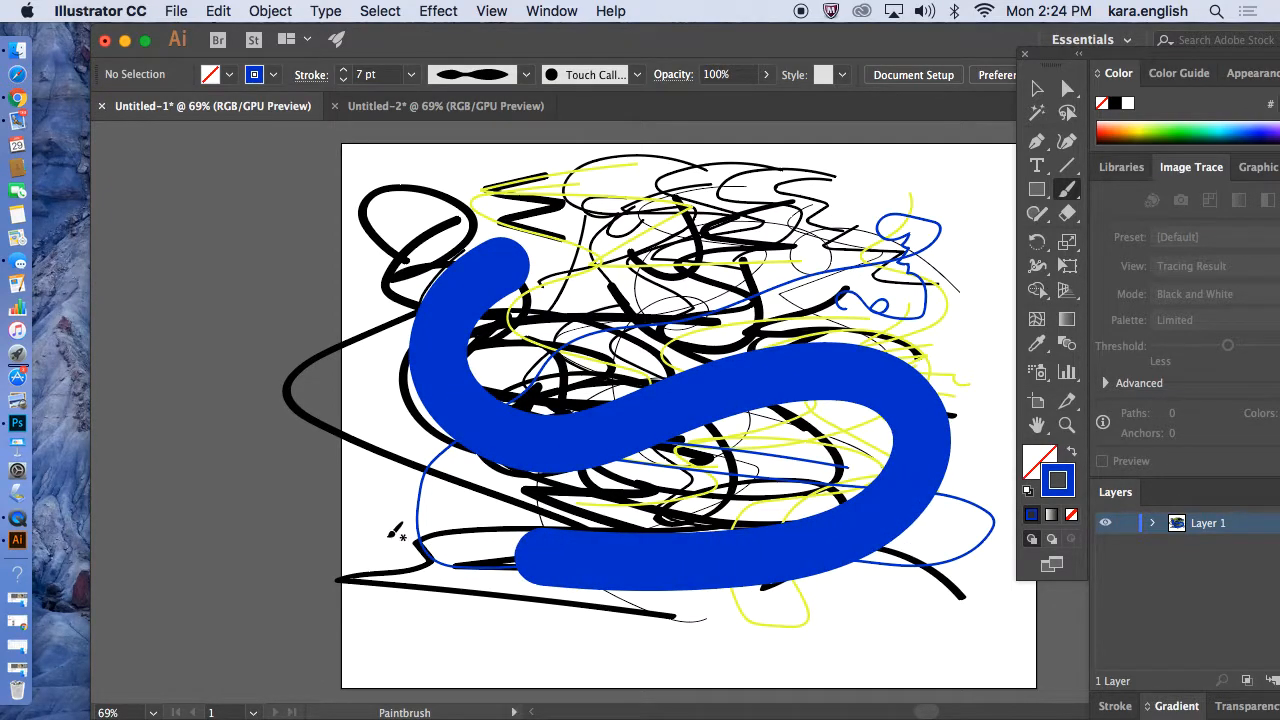
click(626, 338)
mouse_move(631, 335)
mouse_down()
mouse_move(795, 252)
mouse_move(823, 366)
mouse_up()
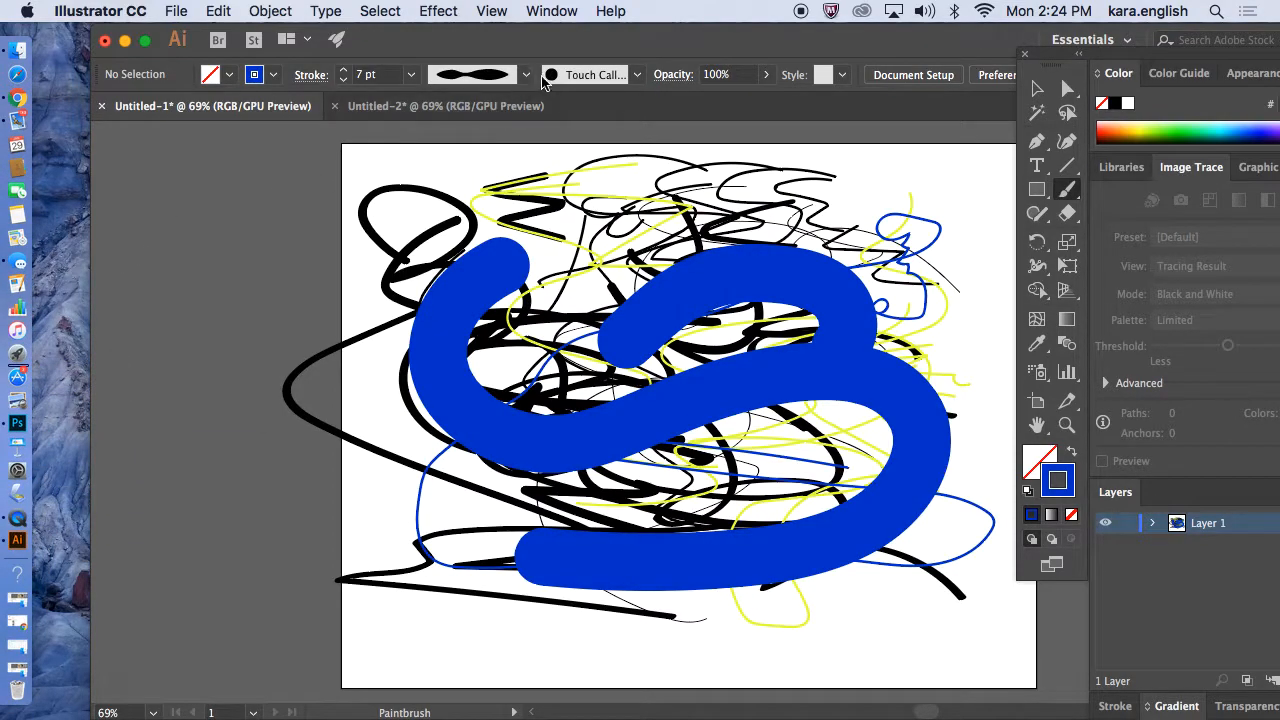
Choose the Basic brush and paint two thin blue strokes near the top of the artboard.
click(633, 76)
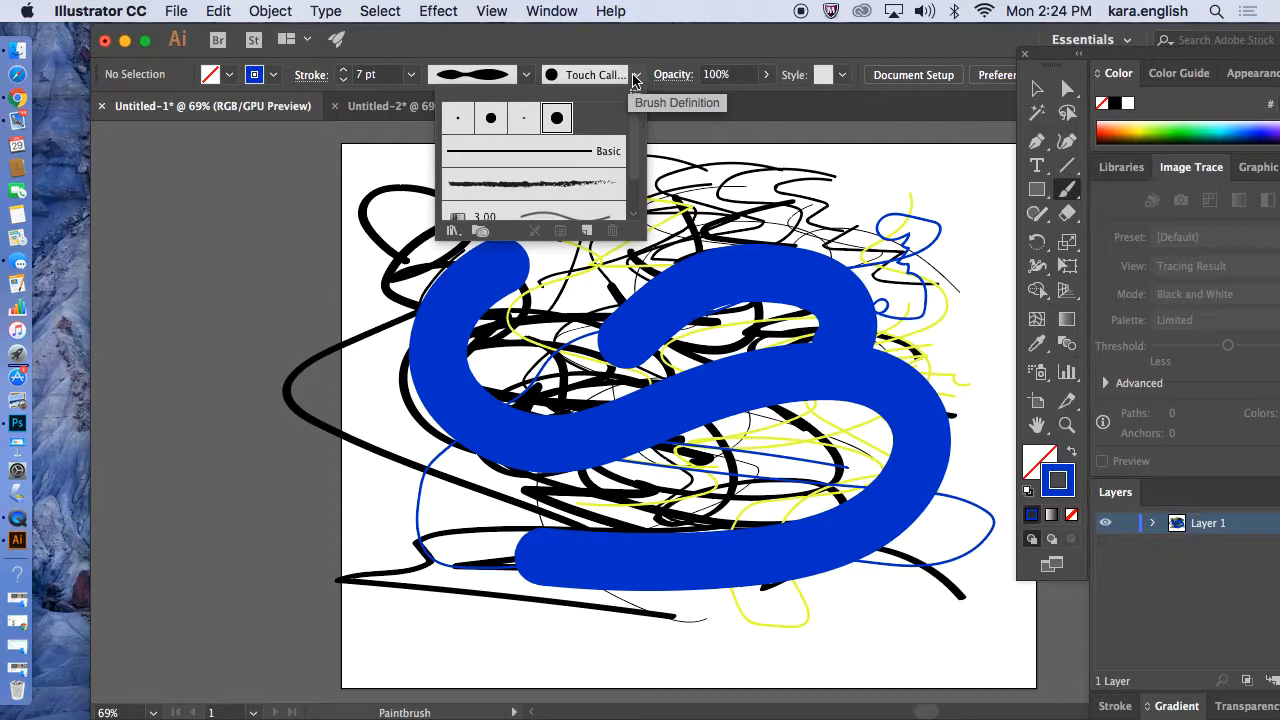
click(606, 158)
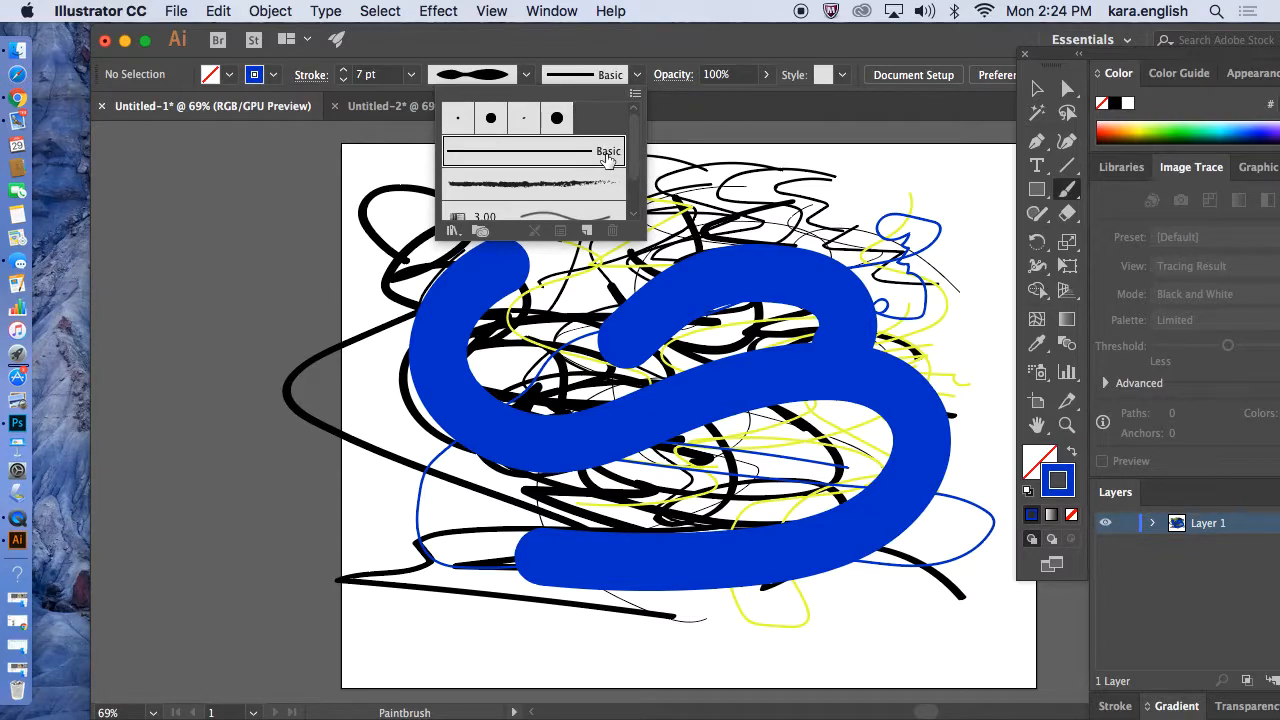
click(818, 197)
mouse_move(660, 210)
mouse_down()
mouse_move(849, 198)
mouse_move(935, 215)
mouse_up()
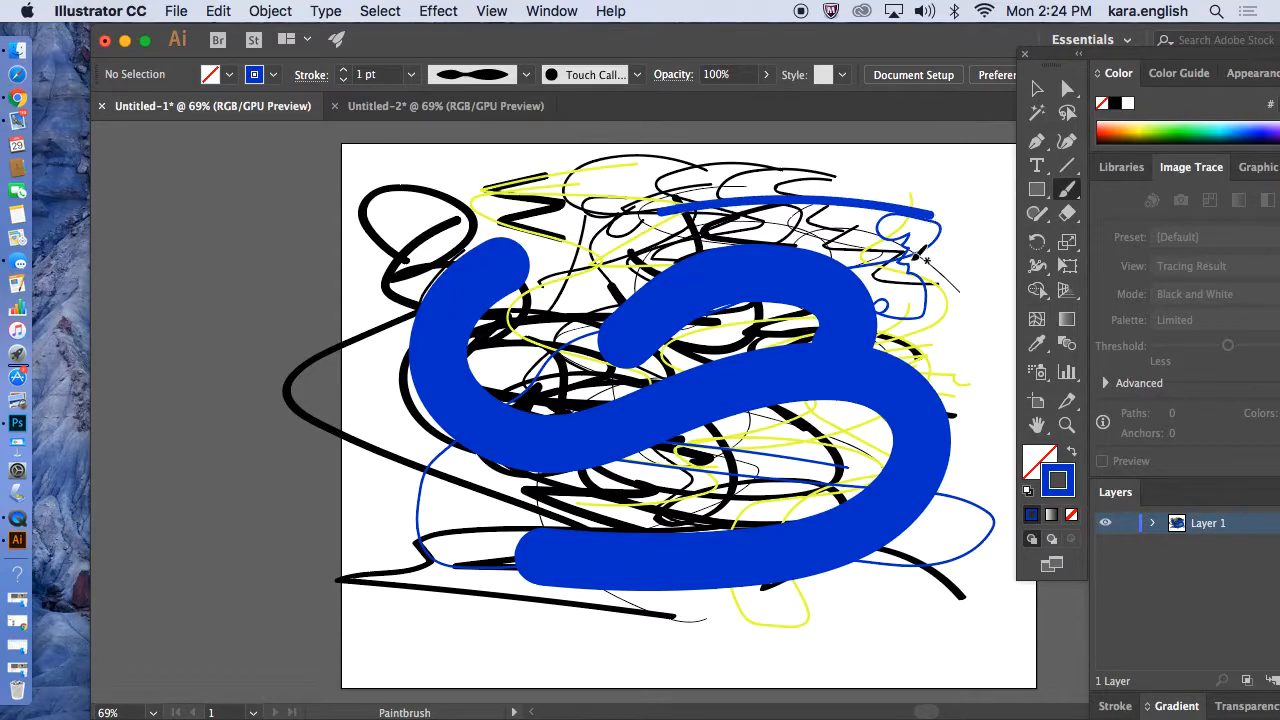
mouse_move(690, 232)
mouse_down()
mouse_move(890, 232)
mouse_move(910, 300)
mouse_move(450, 342)
mouse_up()
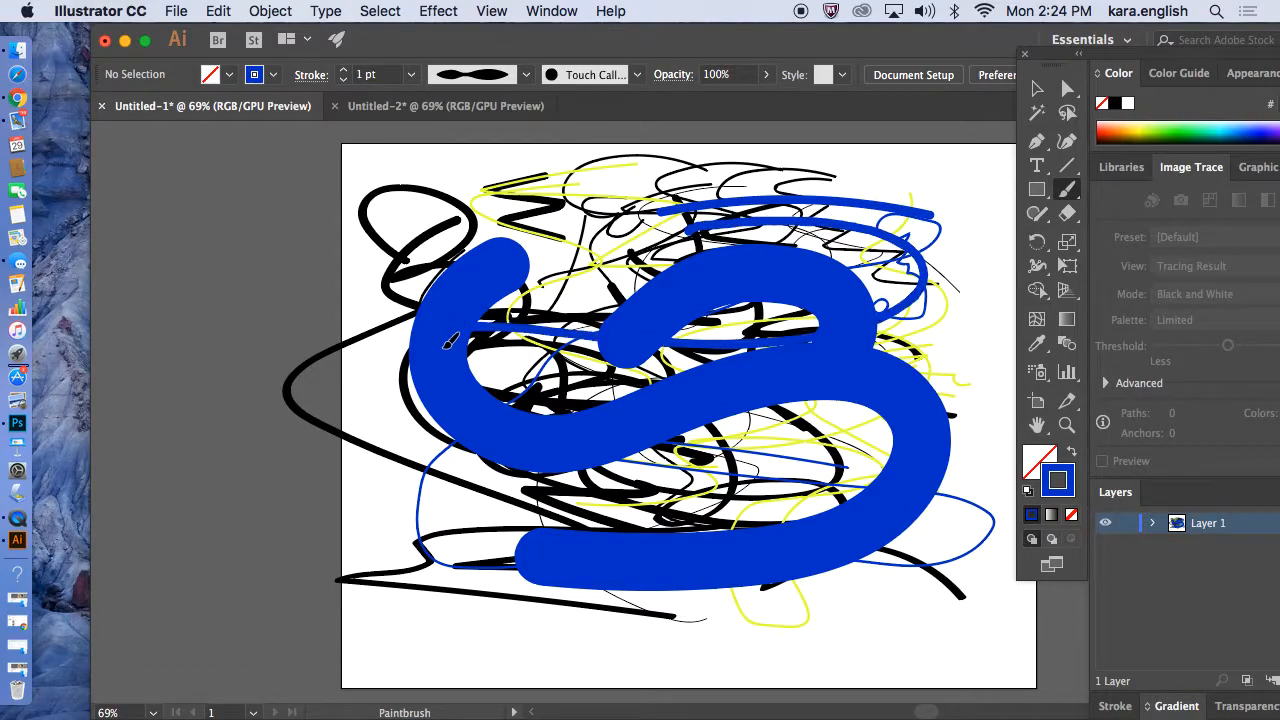
Paint a thin blue stroke near the upper left of the artboard.
click(635, 76)
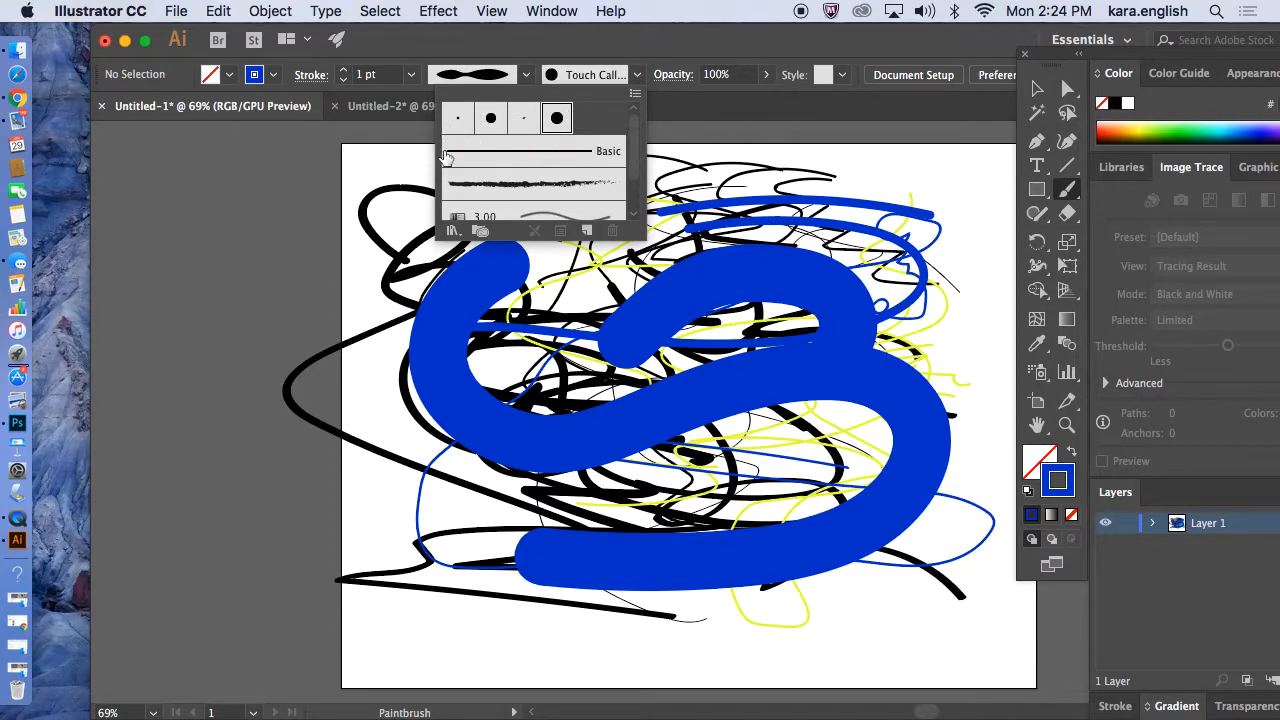
click(411, 222)
mouse_move(409, 218)
mouse_down()
mouse_move(406, 255)
mouse_move(468, 240)
mouse_move(500, 207)
mouse_move(565, 205)
mouse_move(555, 288)
mouse_up()
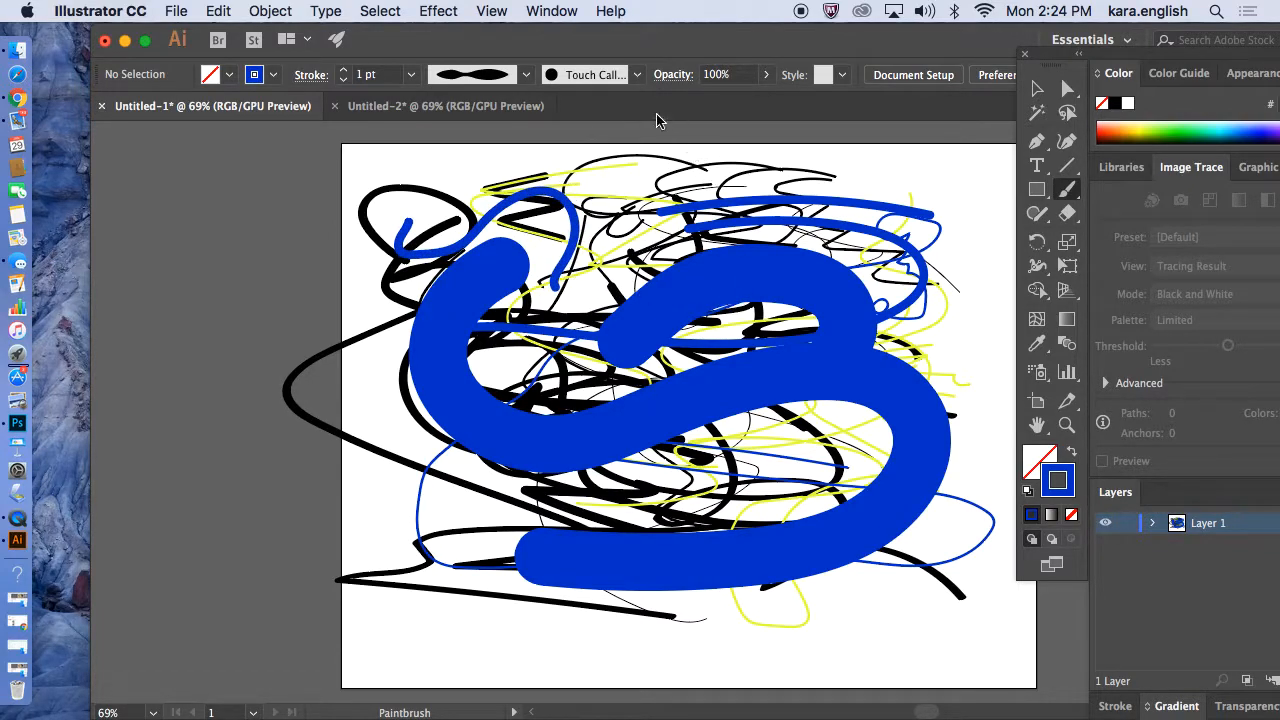
Paint a blue stroke sweeping out to the lower left of the artboard.
click(636, 75)
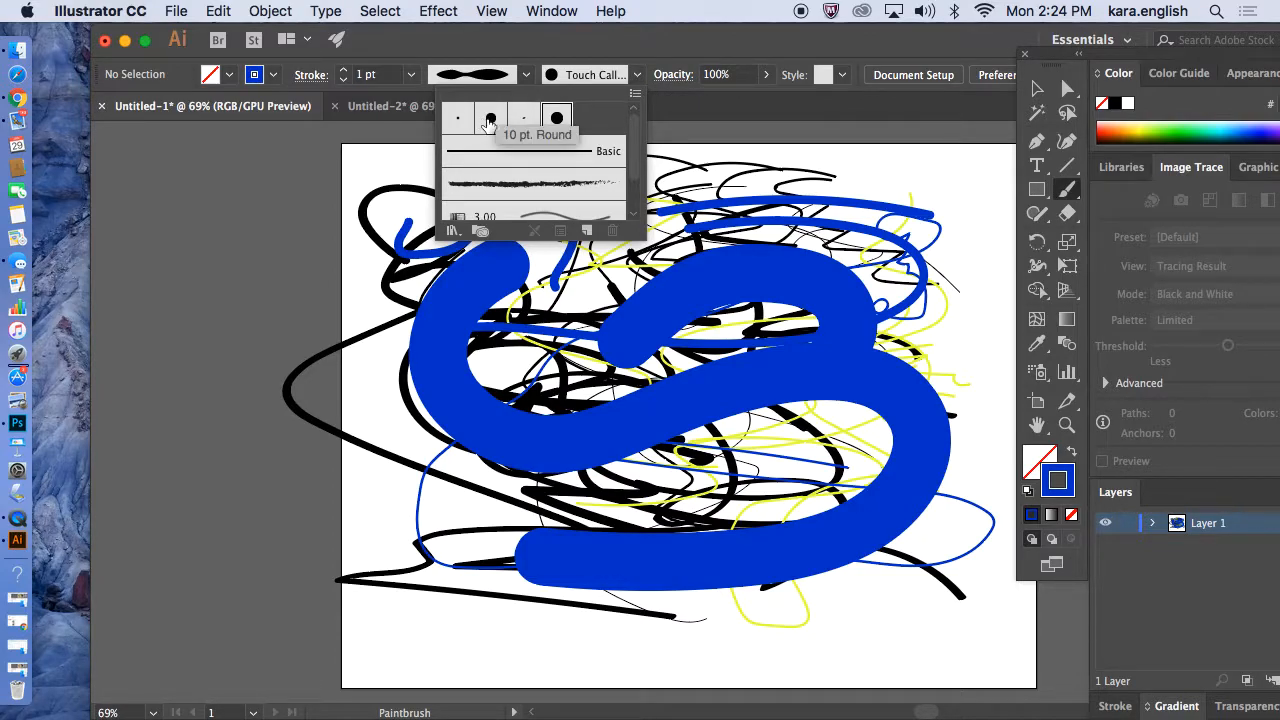
mouse_move(610, 280)
mouse_down()
mouse_move(553, 292)
mouse_move(515, 358)
mouse_move(718, 416)
mouse_move(730, 476)
mouse_move(512, 558)
mouse_move(246, 555)
mouse_move(434, 486)
mouse_move(495, 550)
mouse_up()
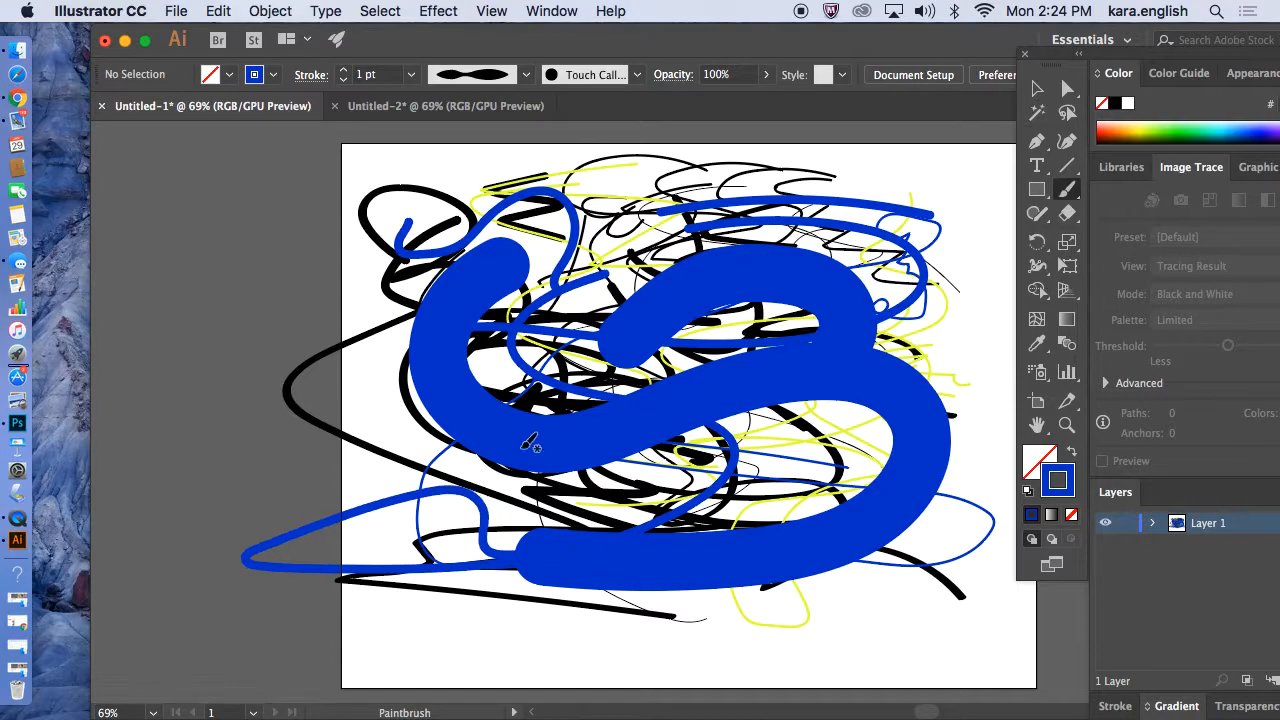
Select the 3 pt. Oval brush and paint a stroke from the top toward the centre.
click(639, 76)
click(525, 118)
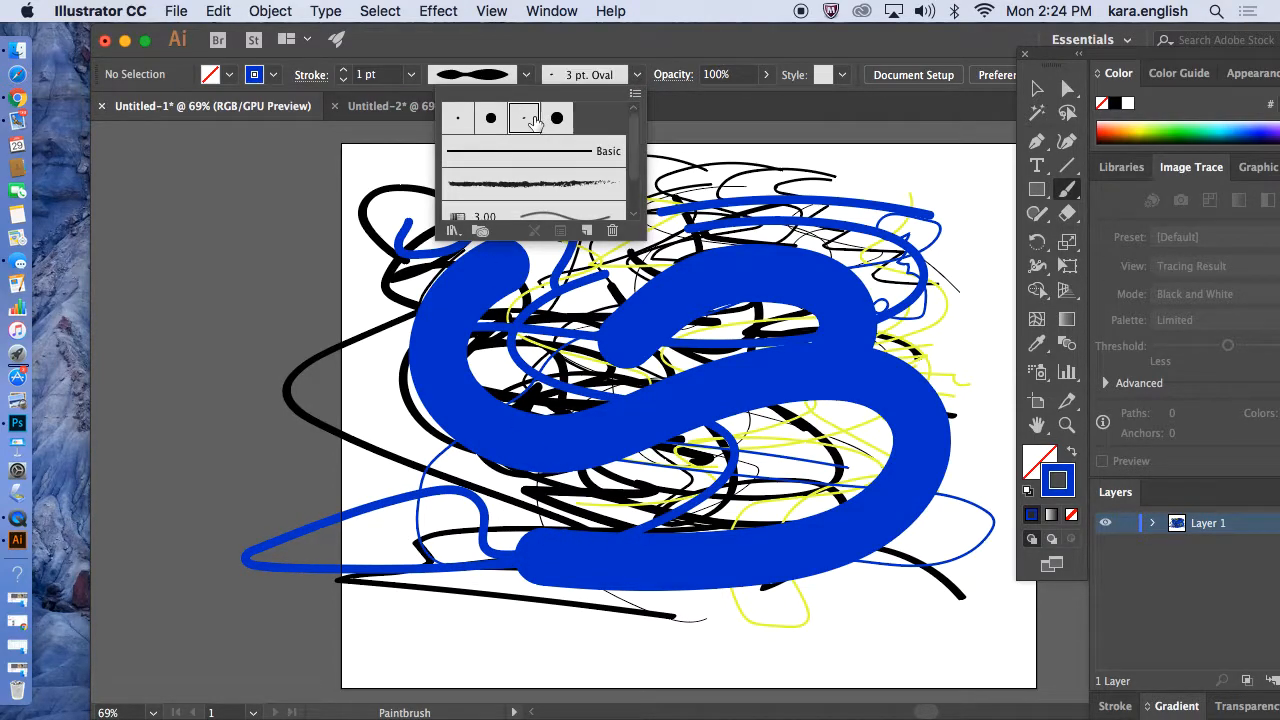
click(787, 160)
mouse_move(787, 160)
mouse_down()
mouse_move(835, 178)
mouse_move(842, 202)
mouse_move(696, 266)
mouse_move(517, 286)
mouse_move(580, 340)
mouse_up()
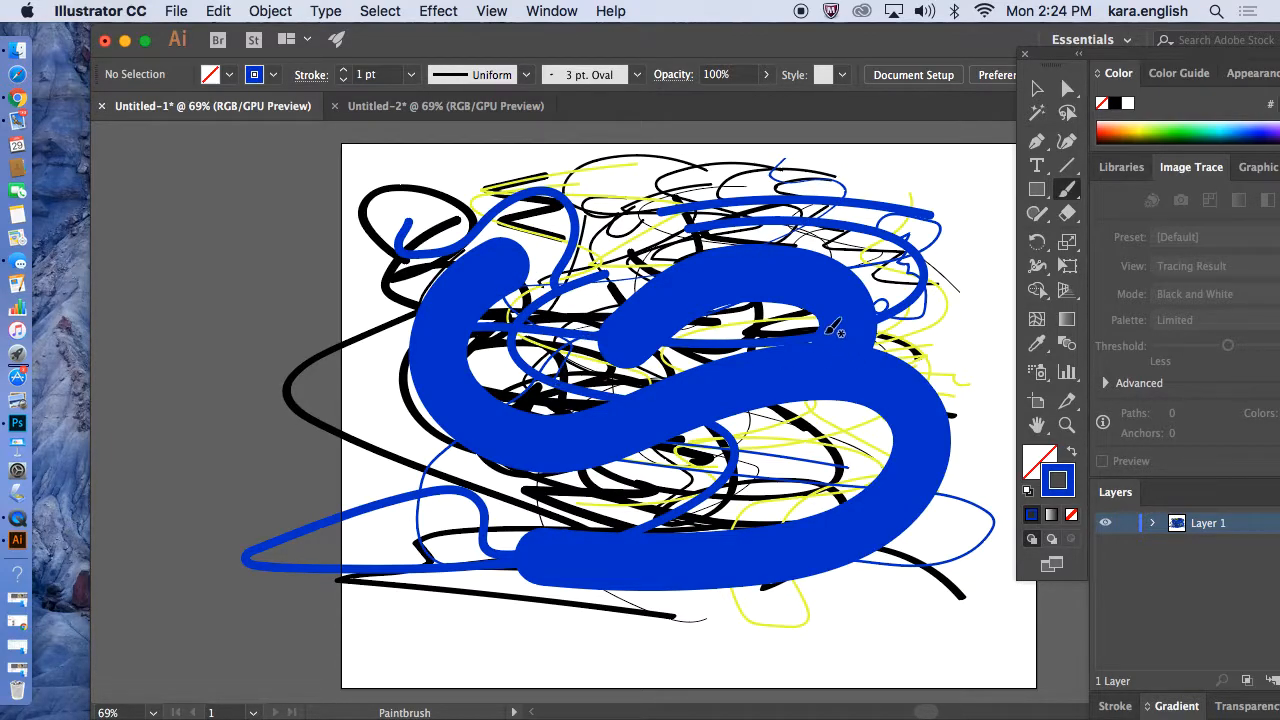
Switch to the Touch Calligraphic brush and paint a stroke toward the lower left.
click(635, 75)
click(556, 119)
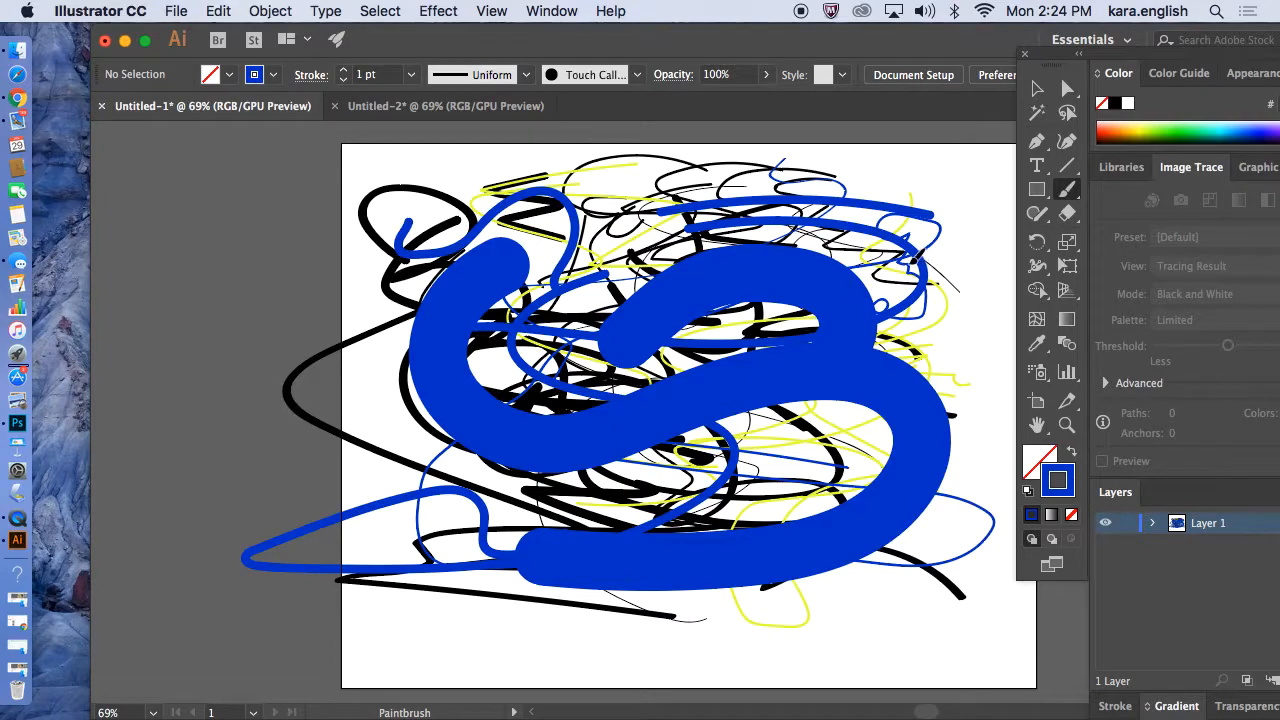
mouse_move(698, 455)
mouse_down()
mouse_move(428, 449)
mouse_move(408, 405)
mouse_move(444, 379)
mouse_move(435, 421)
mouse_move(372, 505)
mouse_move(432, 540)
mouse_up()
Apply Width Profile 6 and paint a tapered blue stroke on the left side of the artboard.
click(409, 75)
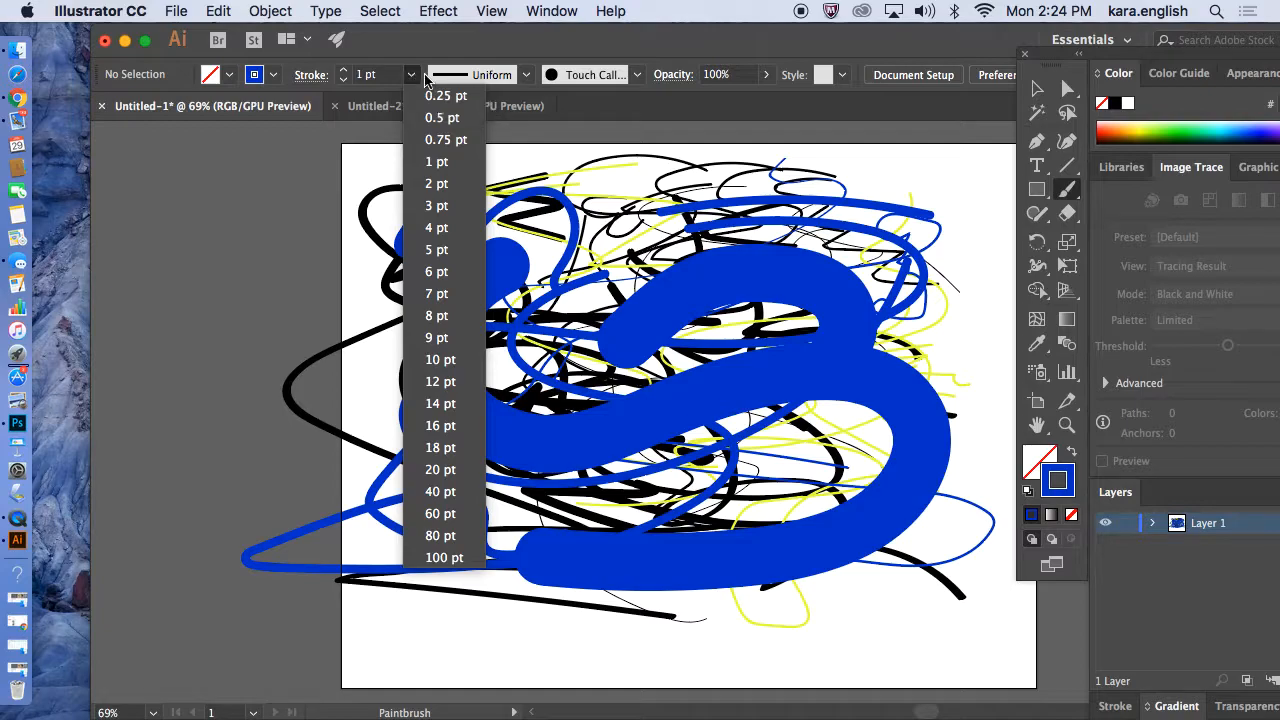
click(525, 75)
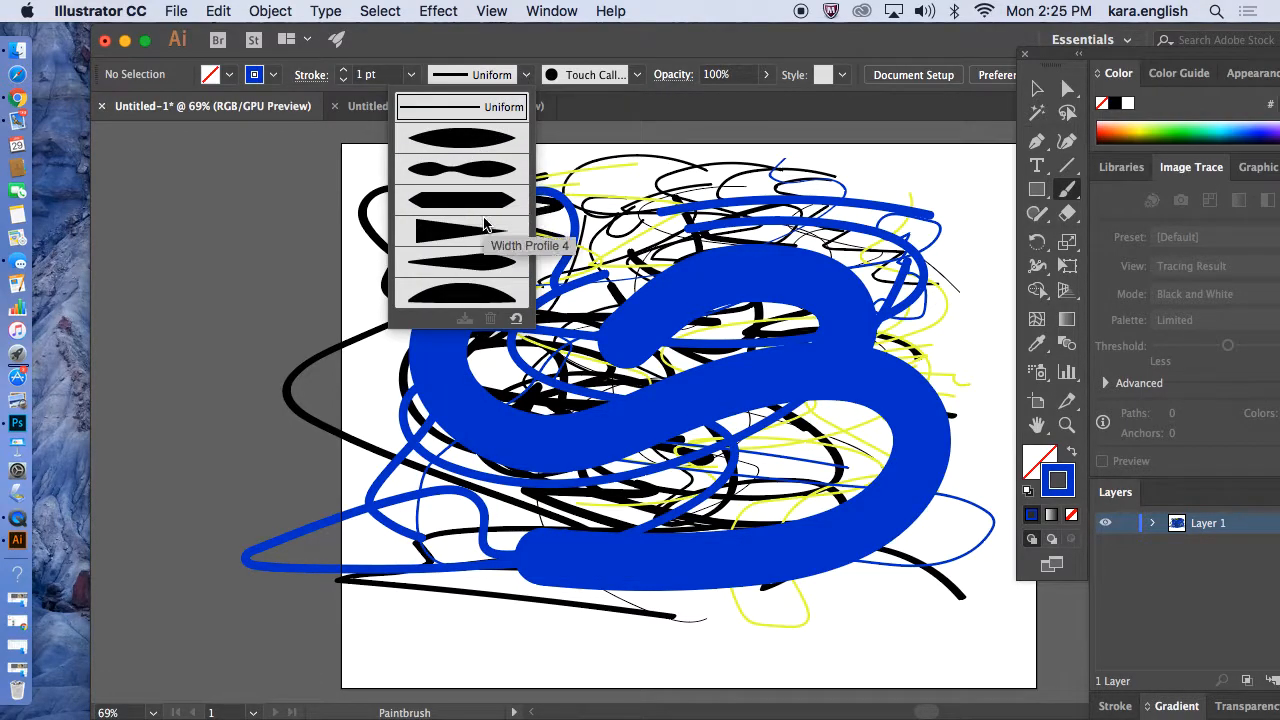
click(450, 297)
mouse_move(395, 412)
mouse_down()
mouse_move(407, 460)
mouse_move(452, 497)
mouse_move(427, 557)
mouse_move(565, 615)
mouse_up()
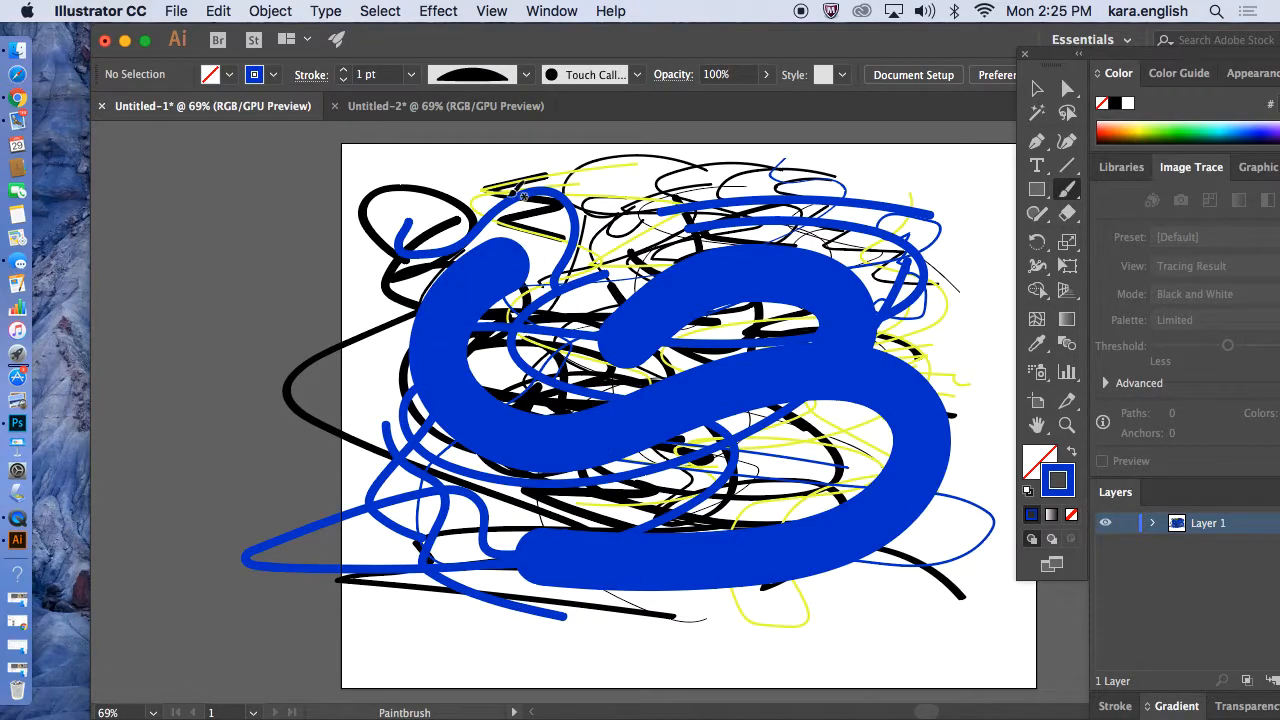
Apply Width Profile 2 and paint a blue stroke sweeping from the lower right up toward the top of the artboard.
click(520, 82)
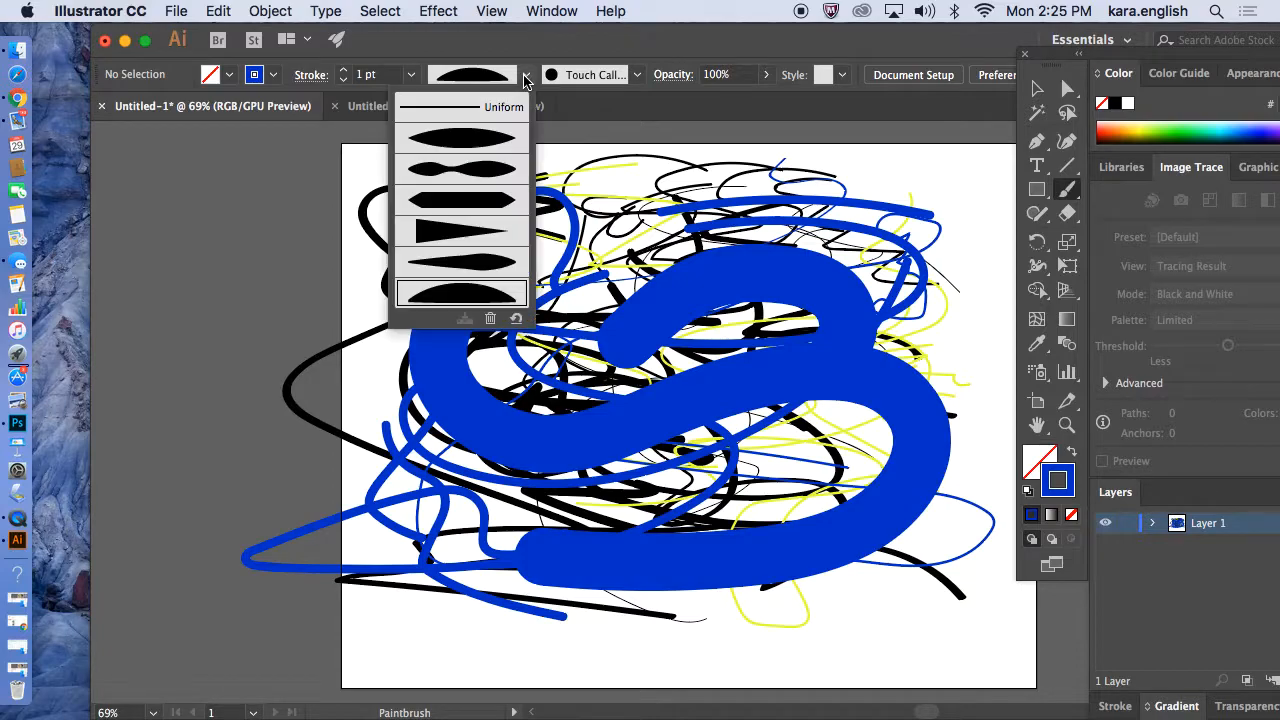
click(497, 166)
mouse_move(852, 662)
mouse_down()
mouse_move(762, 653)
mouse_move(707, 627)
mouse_move(474, 646)
mouse_move(442, 568)
mouse_move(519, 534)
mouse_move(485, 415)
mouse_move(650, 228)
mouse_up()
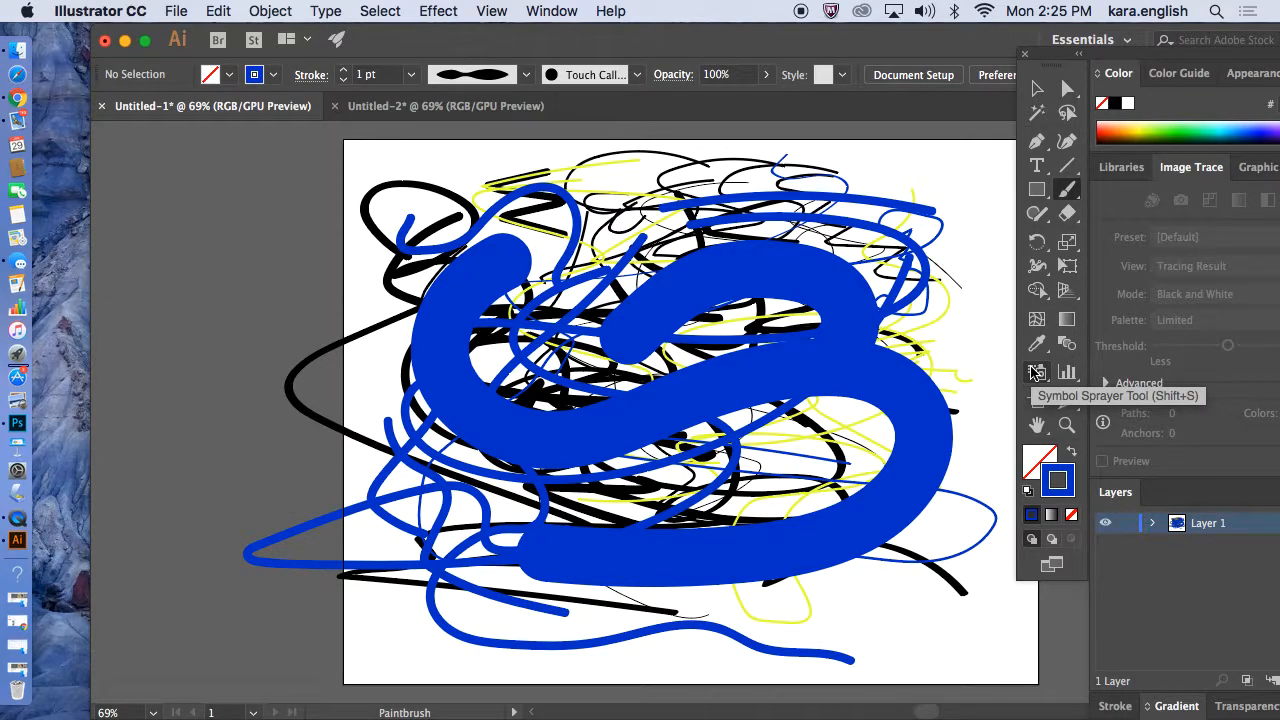
Create a new 14 x 11 inch RGB document.
click(500, 110)
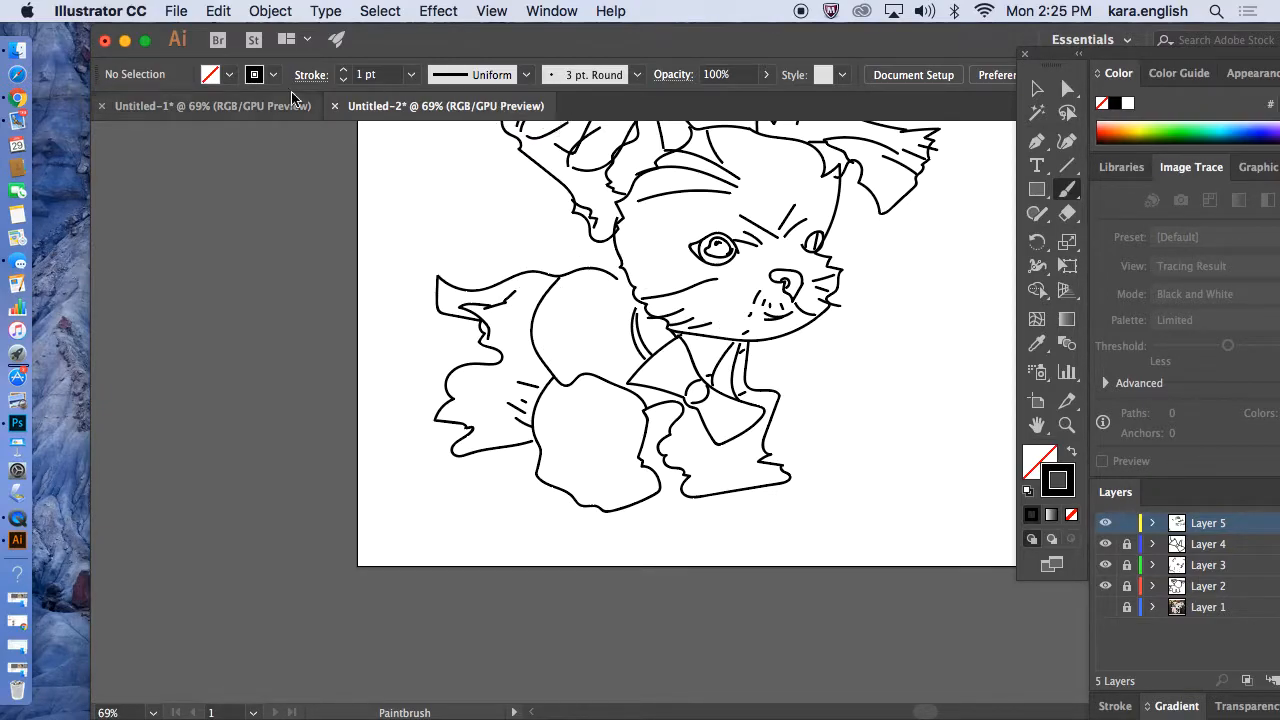
click(177, 11)
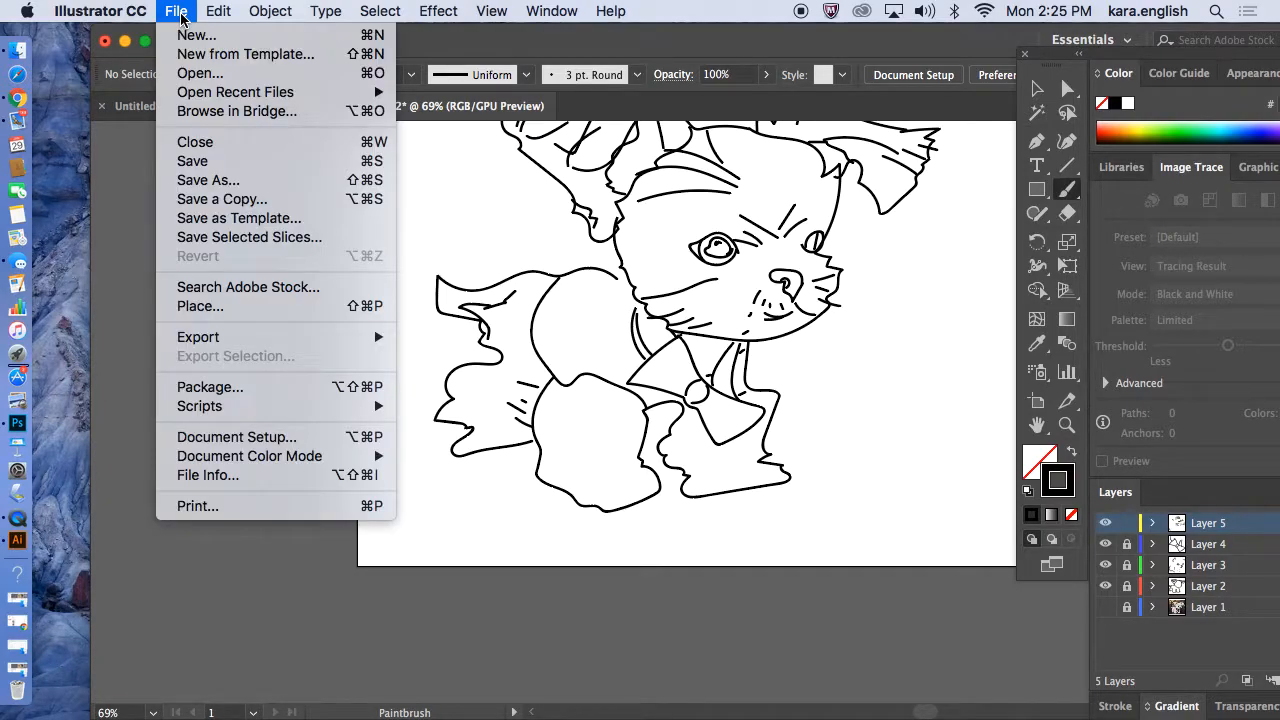
click(182, 37)
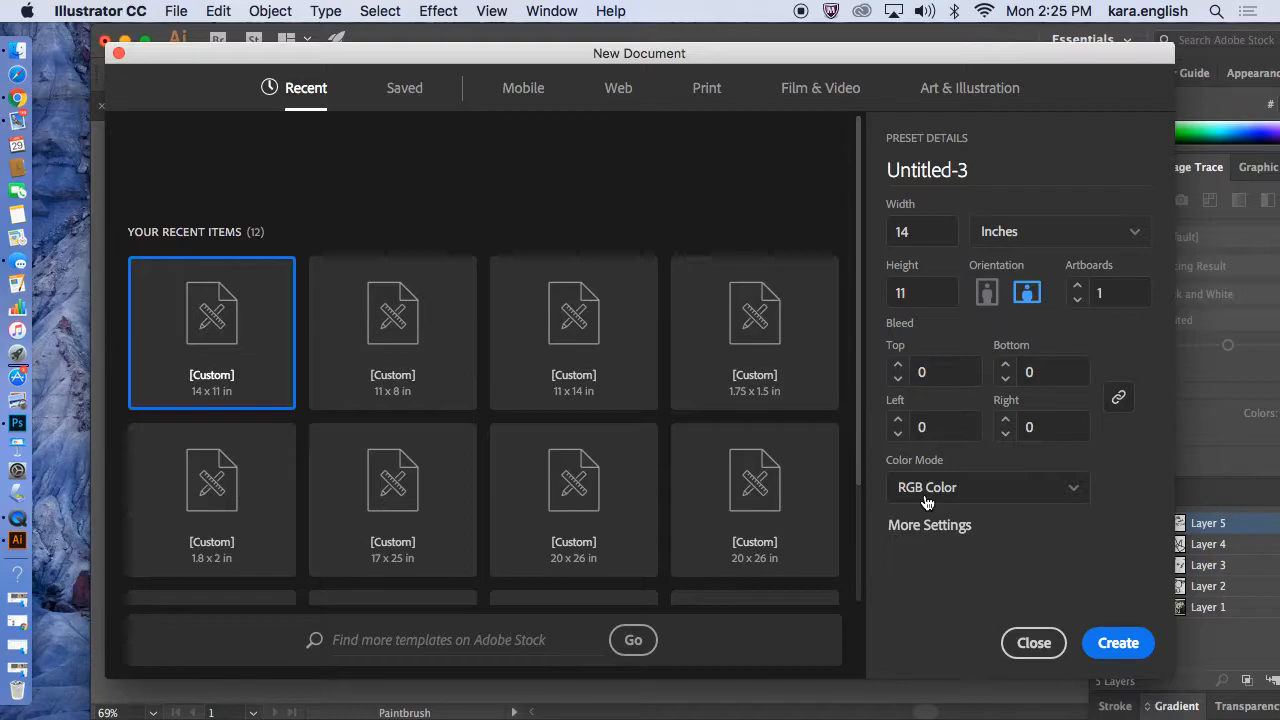
click(1117, 644)
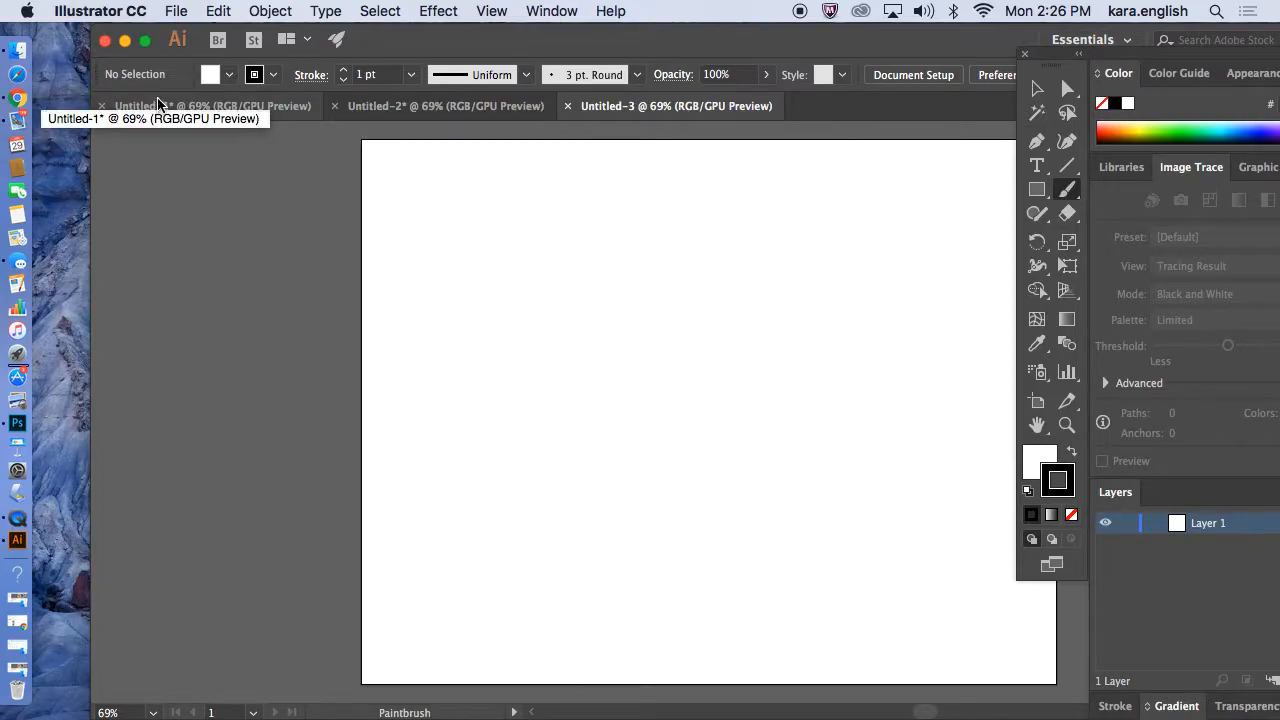
Place the photo sam.jpg at the artboard's top-left corner.
click(176, 12)
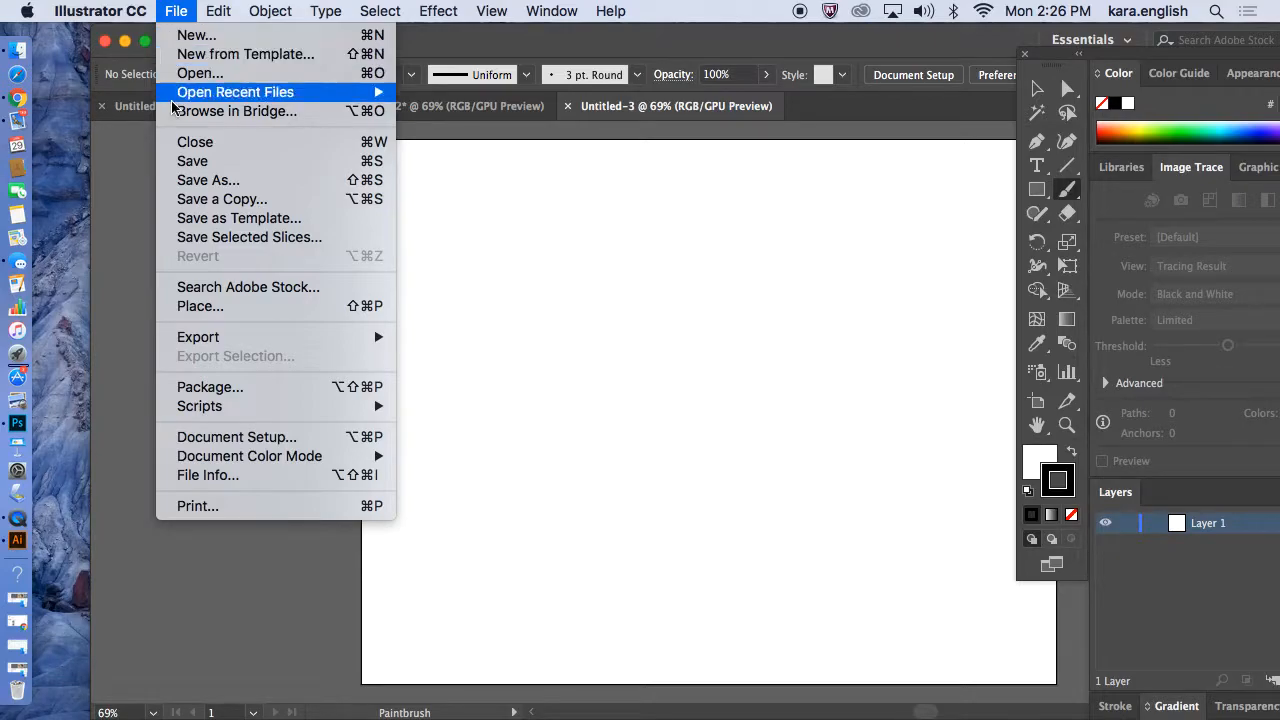
click(199, 305)
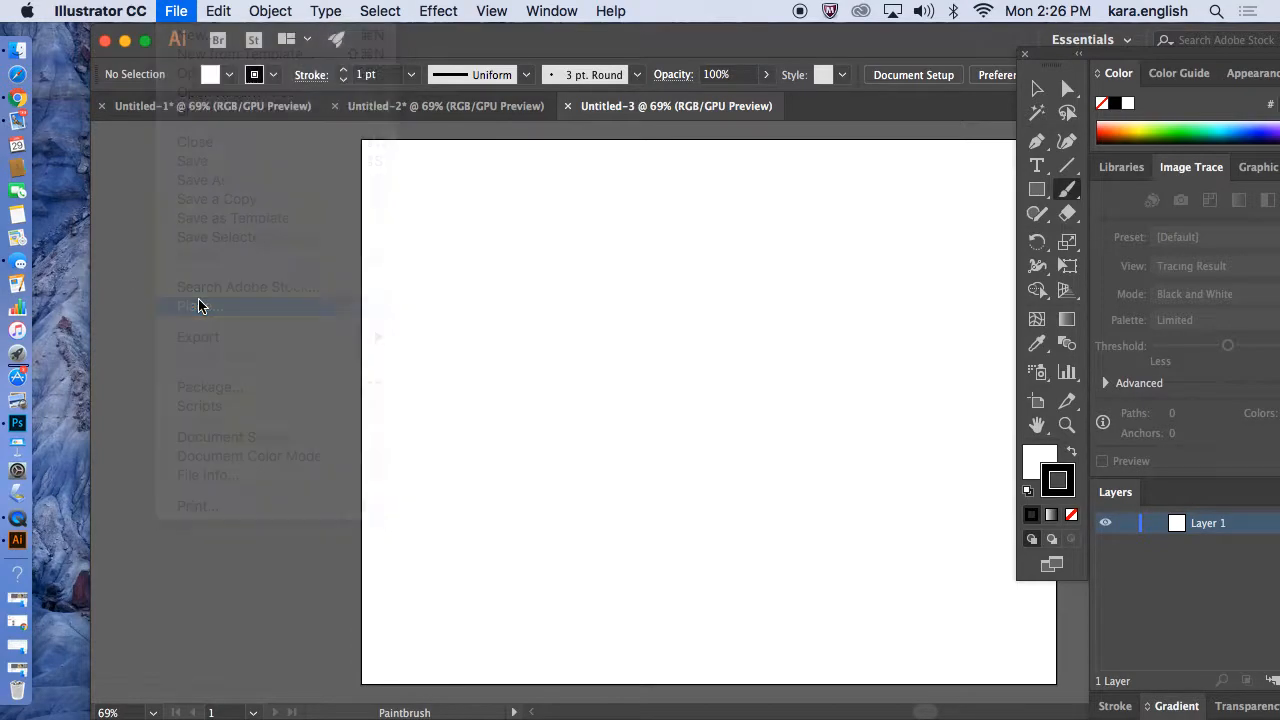
click(495, 293)
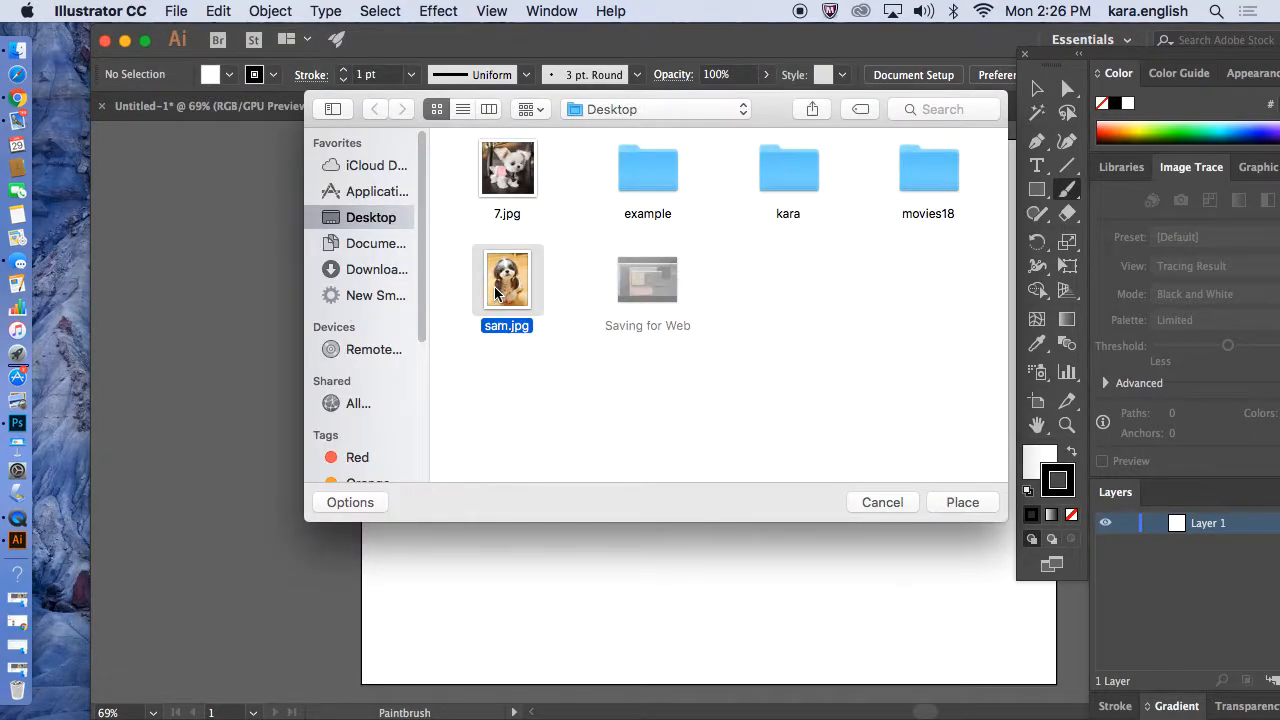
click(952, 503)
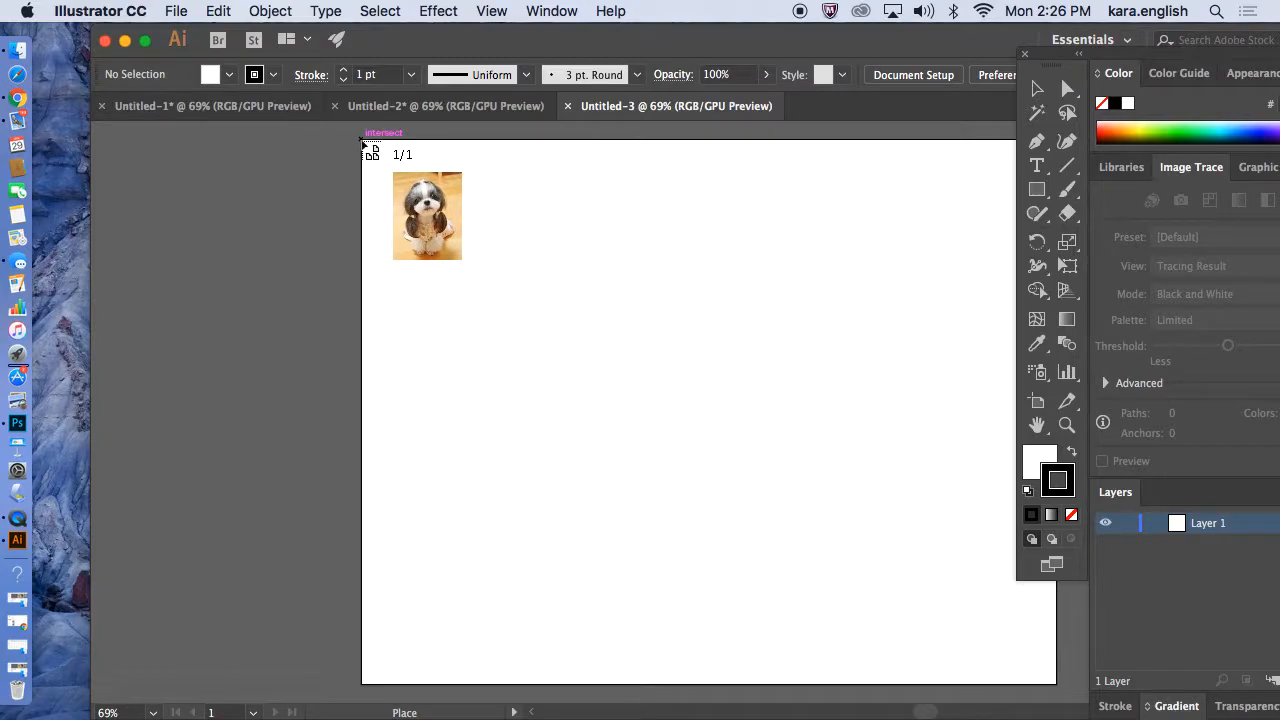
click(362, 142)
Scale the placed photo up to fill most of the artboard's left side.
key(b)
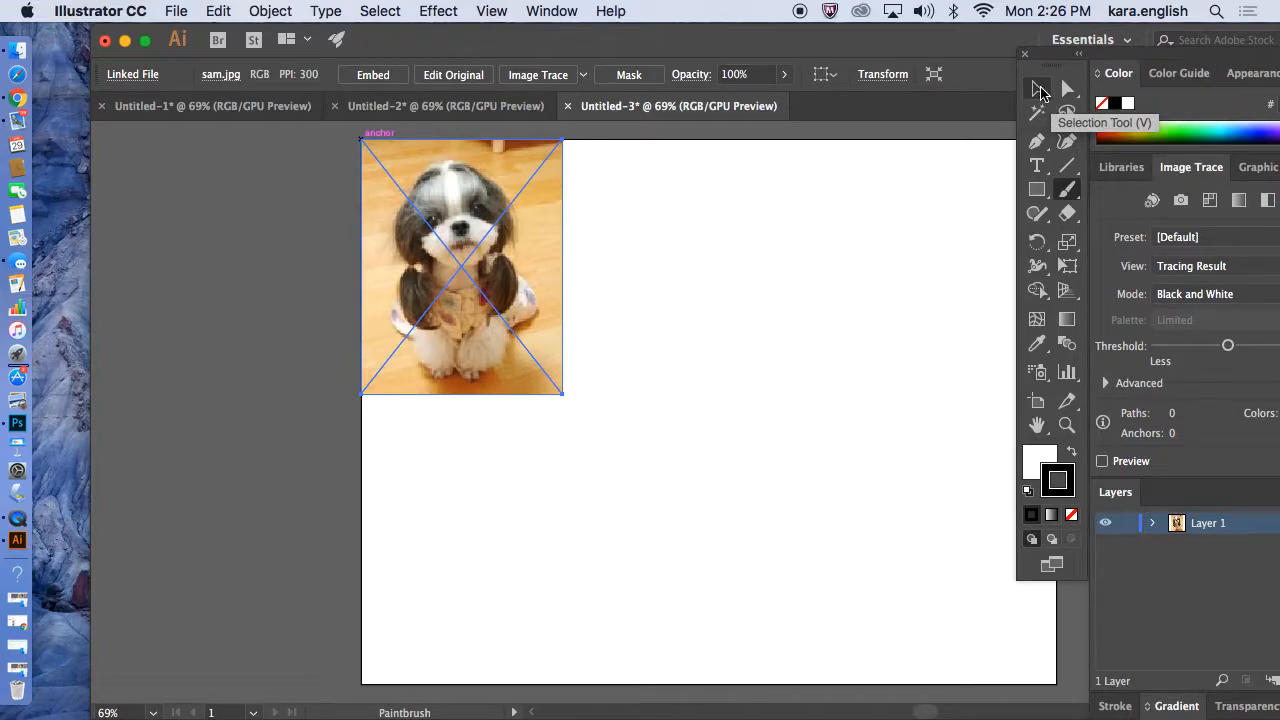
click(1040, 90)
drag(567, 395, 801, 669)
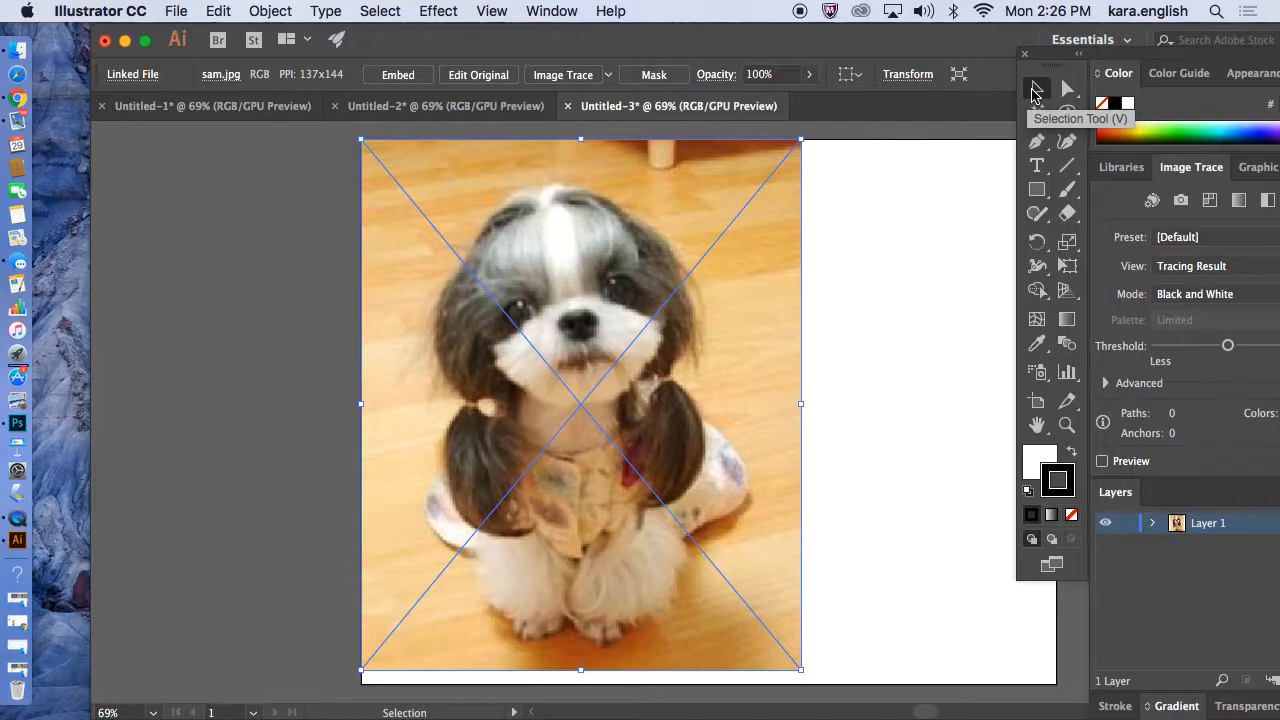
Lock the photo's layer so it cannot be edited.
drag(1120, 66, 978, 45)
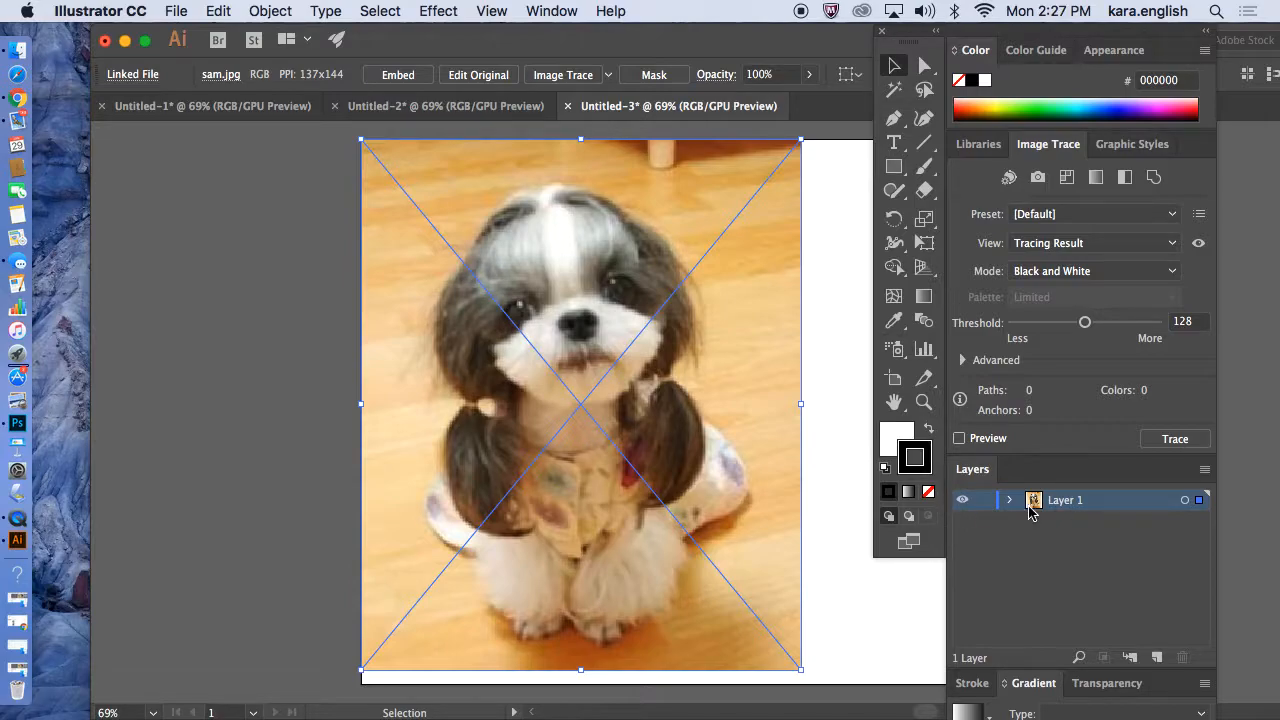
click(962, 501)
click(962, 501)
click(962, 501)
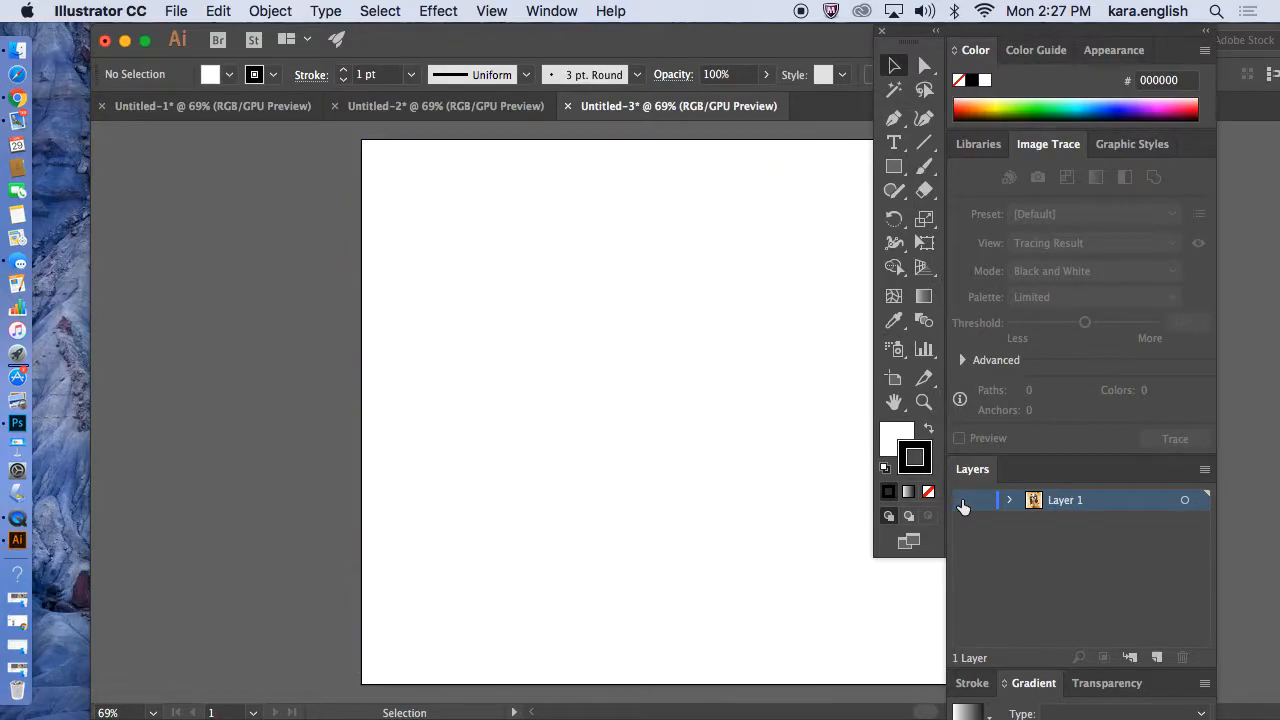
click(962, 501)
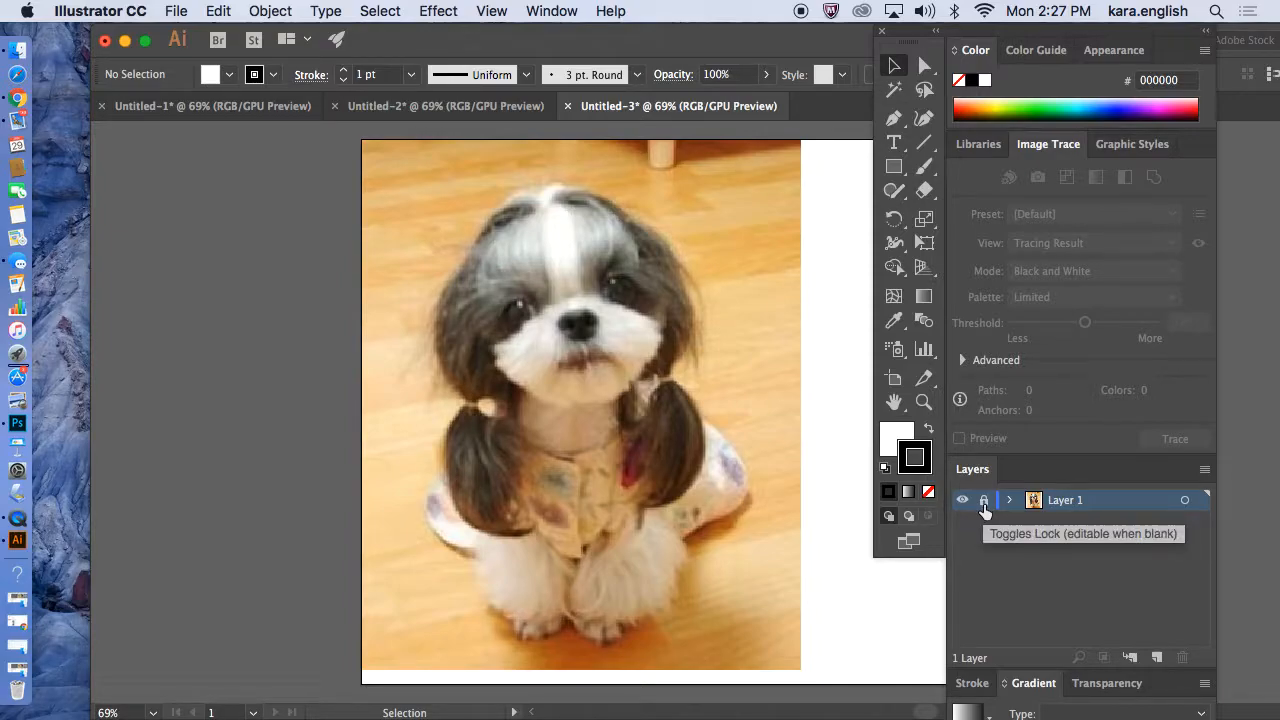
click(983, 502)
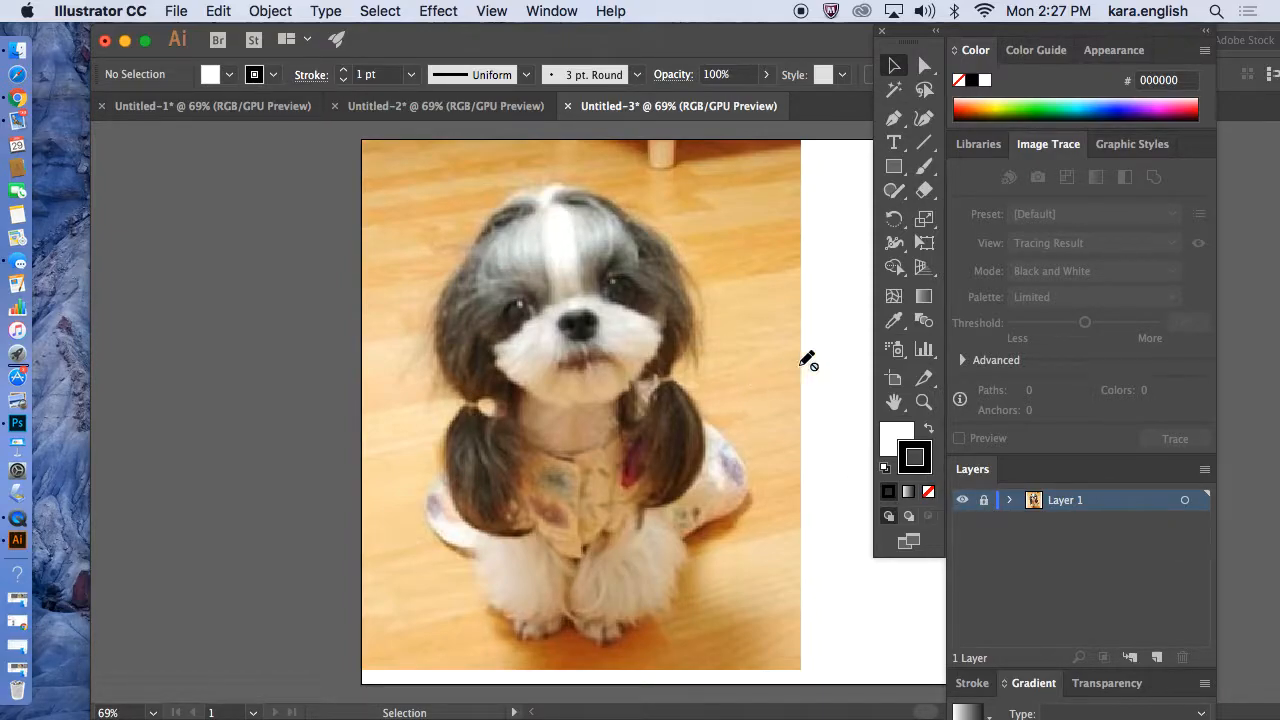
Select the Paintbrush and create a new layer above the photo layer.
click(928, 170)
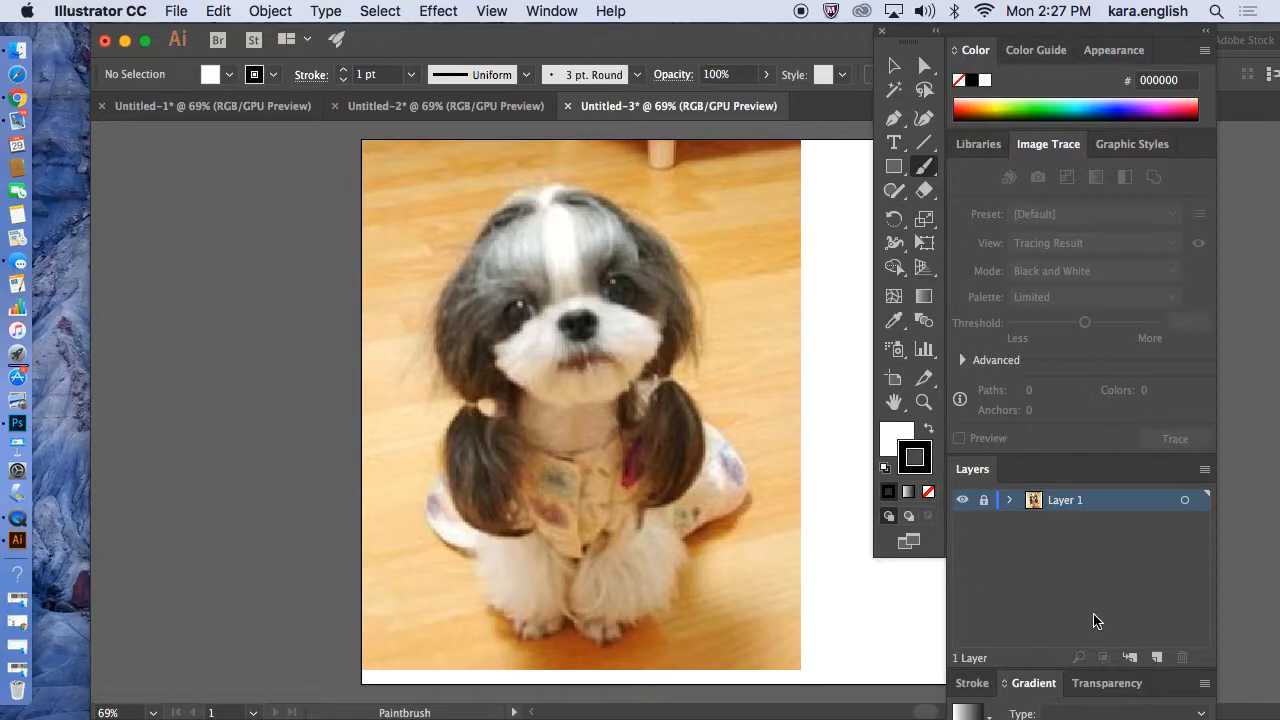
click(1157, 658)
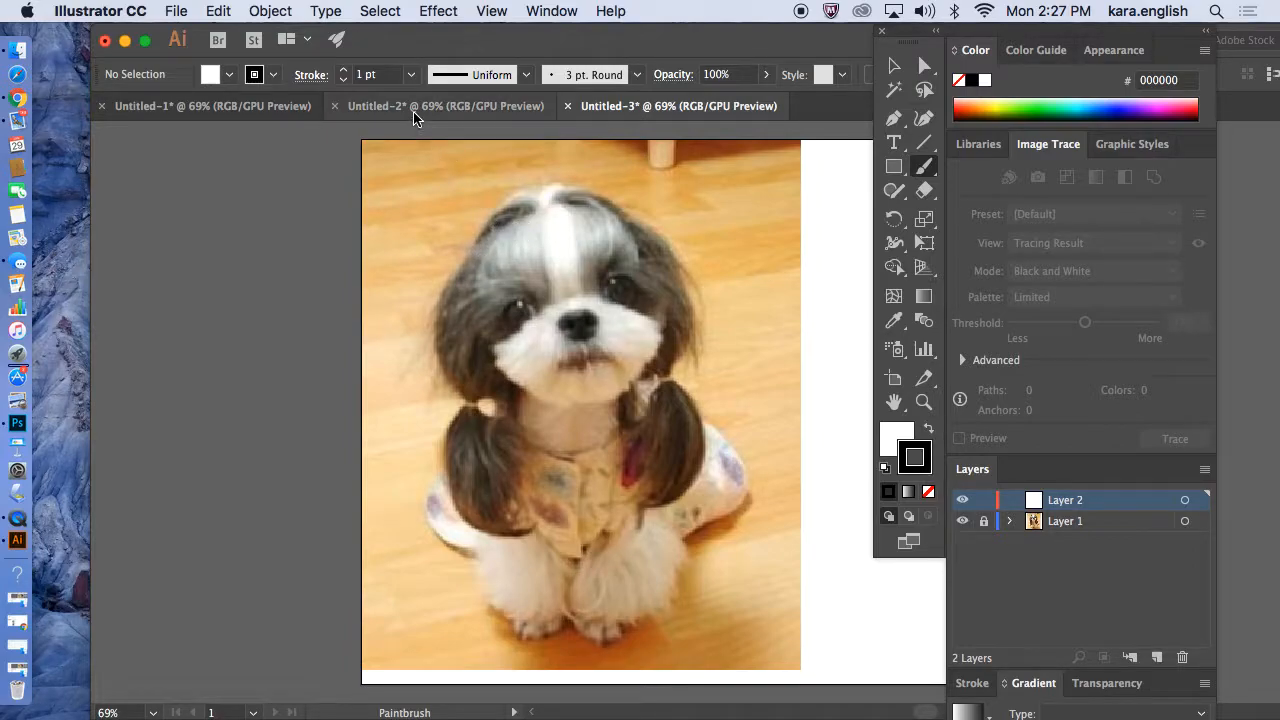
click(410, 75)
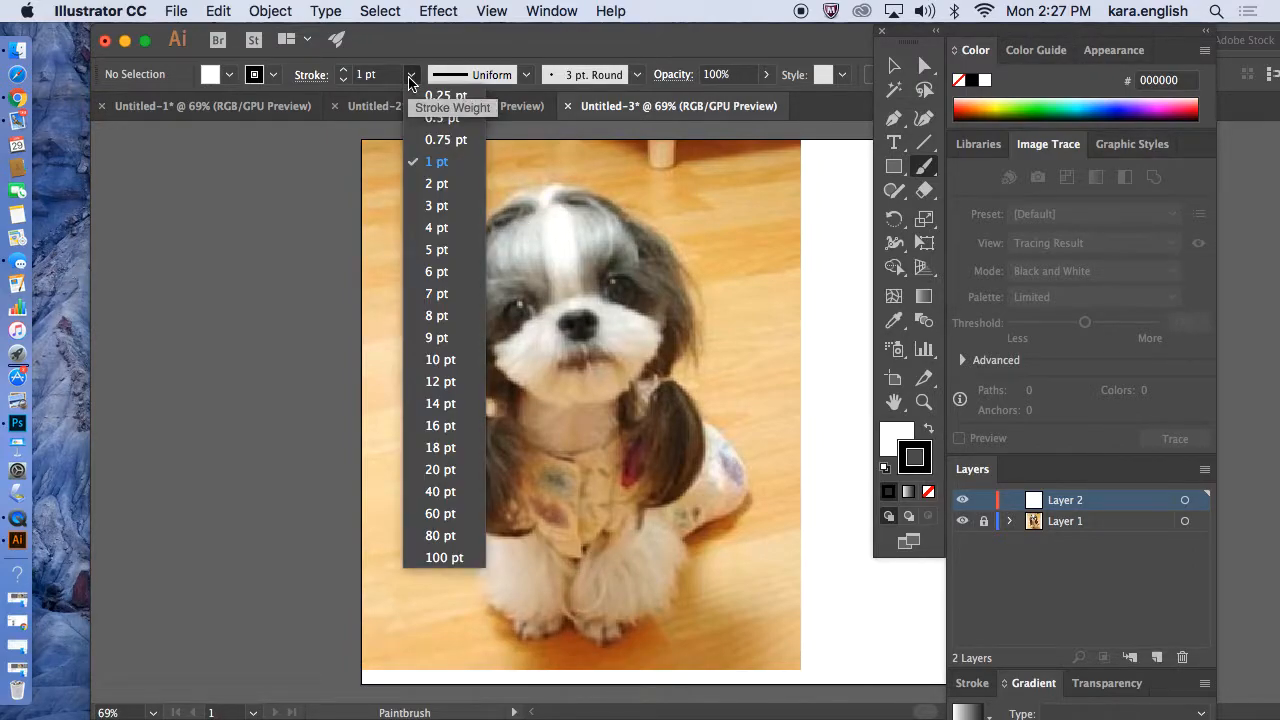
click(410, 78)
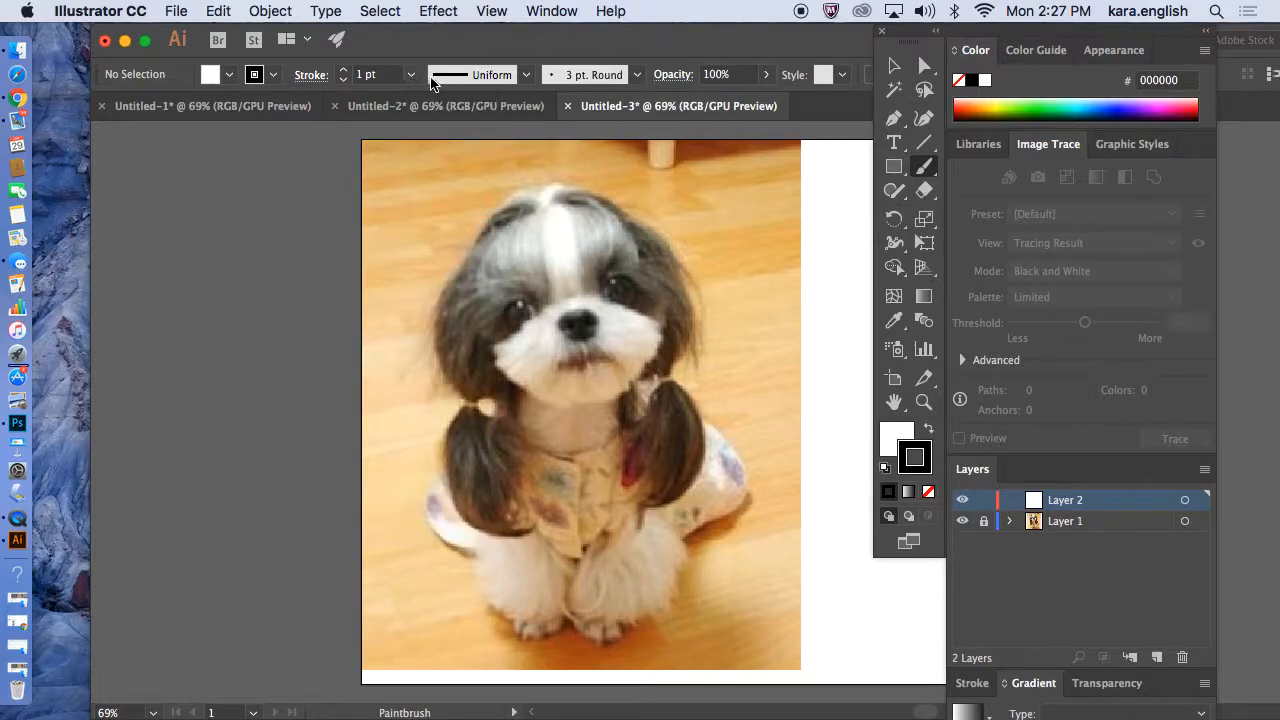
click(526, 78)
click(526, 78)
Switch the brush definition to 3 pt. Oval.
click(636, 75)
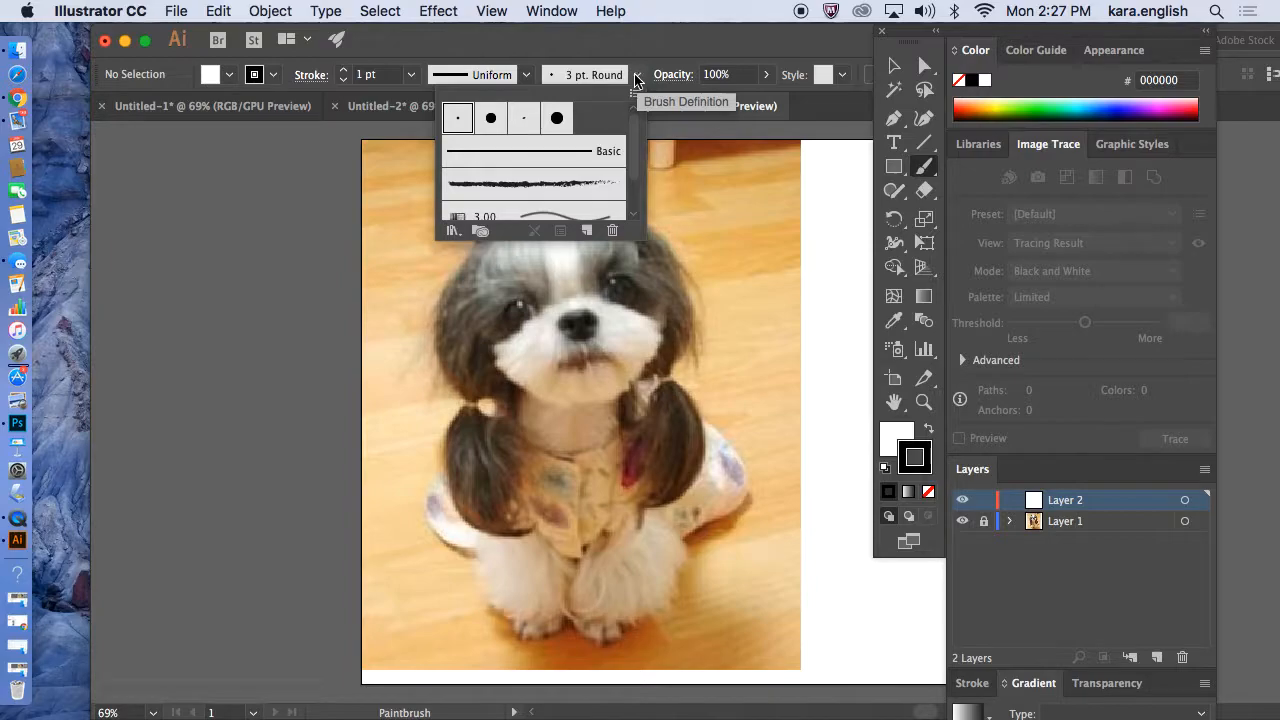
click(634, 214)
drag(637, 185, 639, 149)
click(557, 118)
click(522, 120)
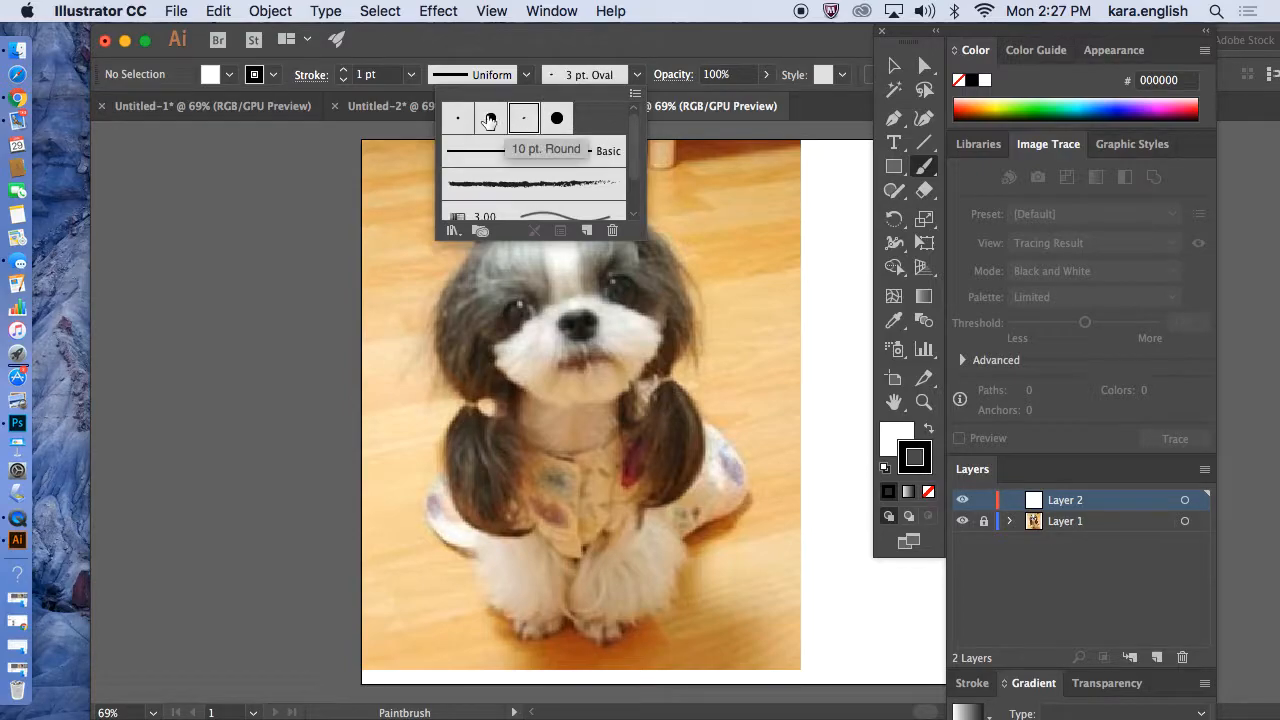
click(457, 119)
click(556, 119)
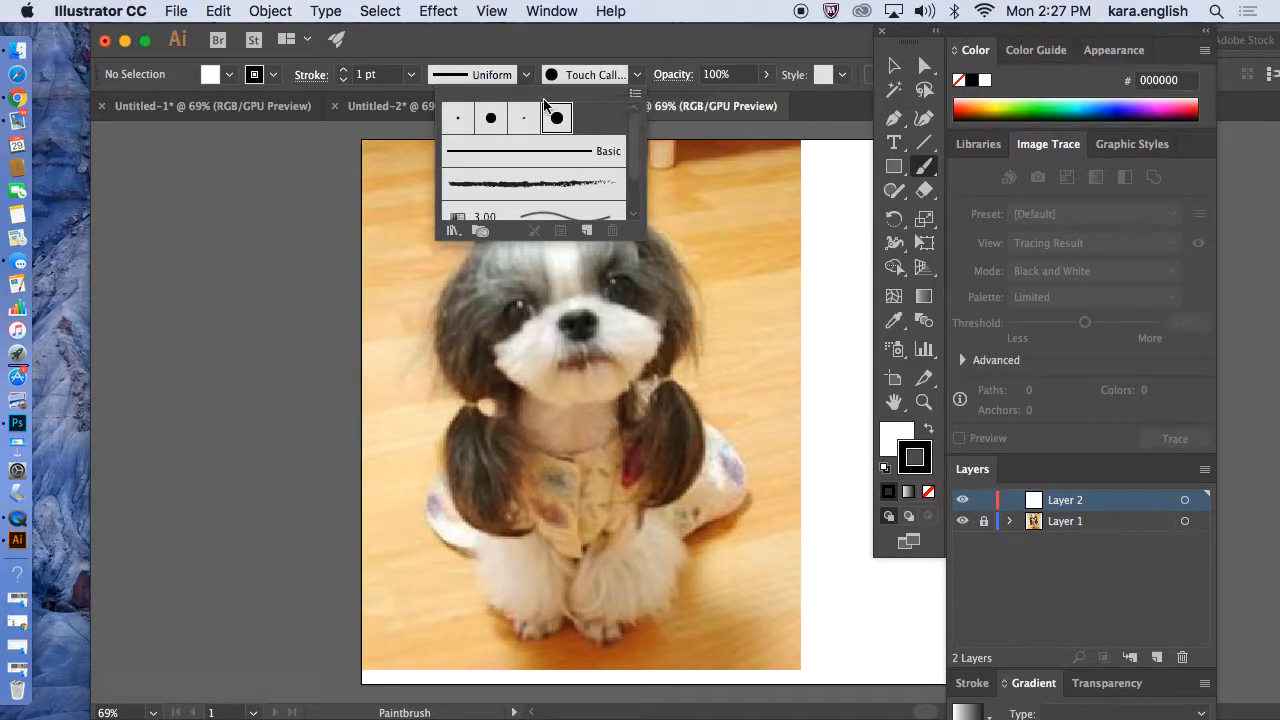
click(523, 118)
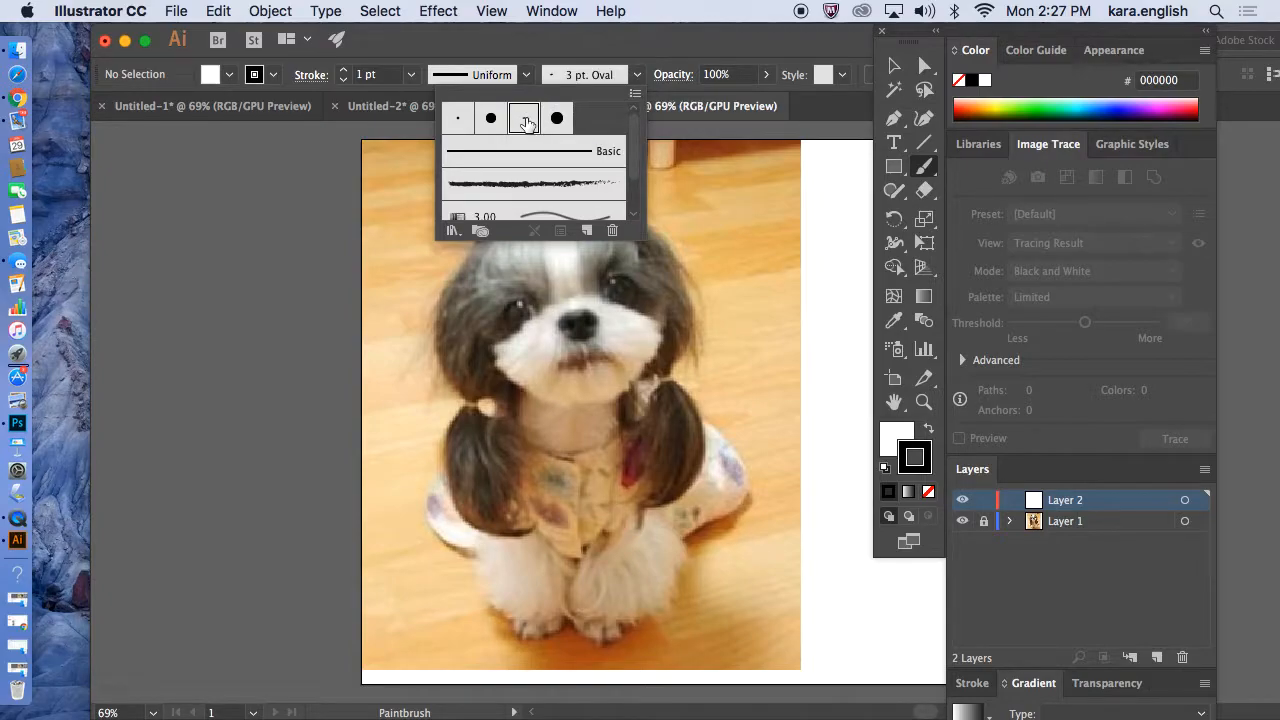
click(765, 75)
click(765, 75)
mouse_move(763, 99)
mouse_down()
mouse_move(700, 100)
mouse_move(778, 100)
mouse_up()
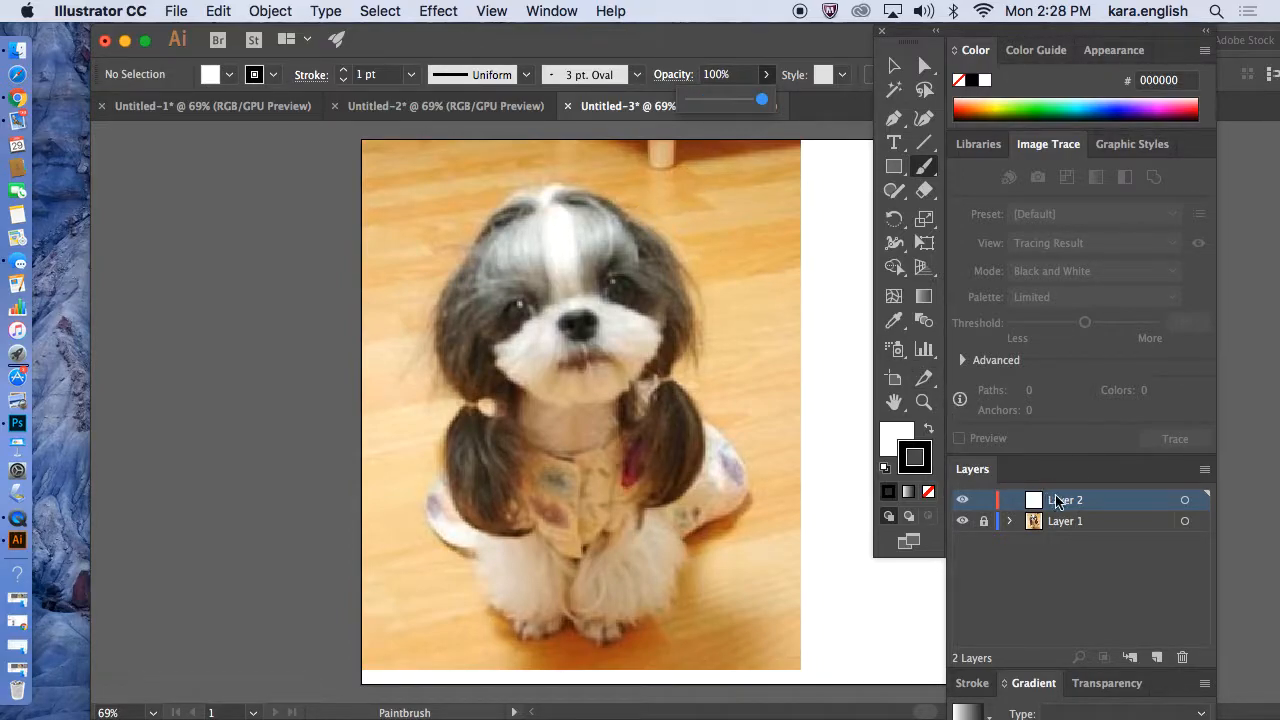
Trace the outlines of the dog's head and ears with brush strokes over the photo.
mouse_move(536, 193)
mouse_down()
mouse_move(603, 196)
mouse_move(655, 232)
mouse_move(690, 288)
mouse_move(688, 346)
mouse_move(665, 376)
mouse_move(634, 381)
mouse_up()
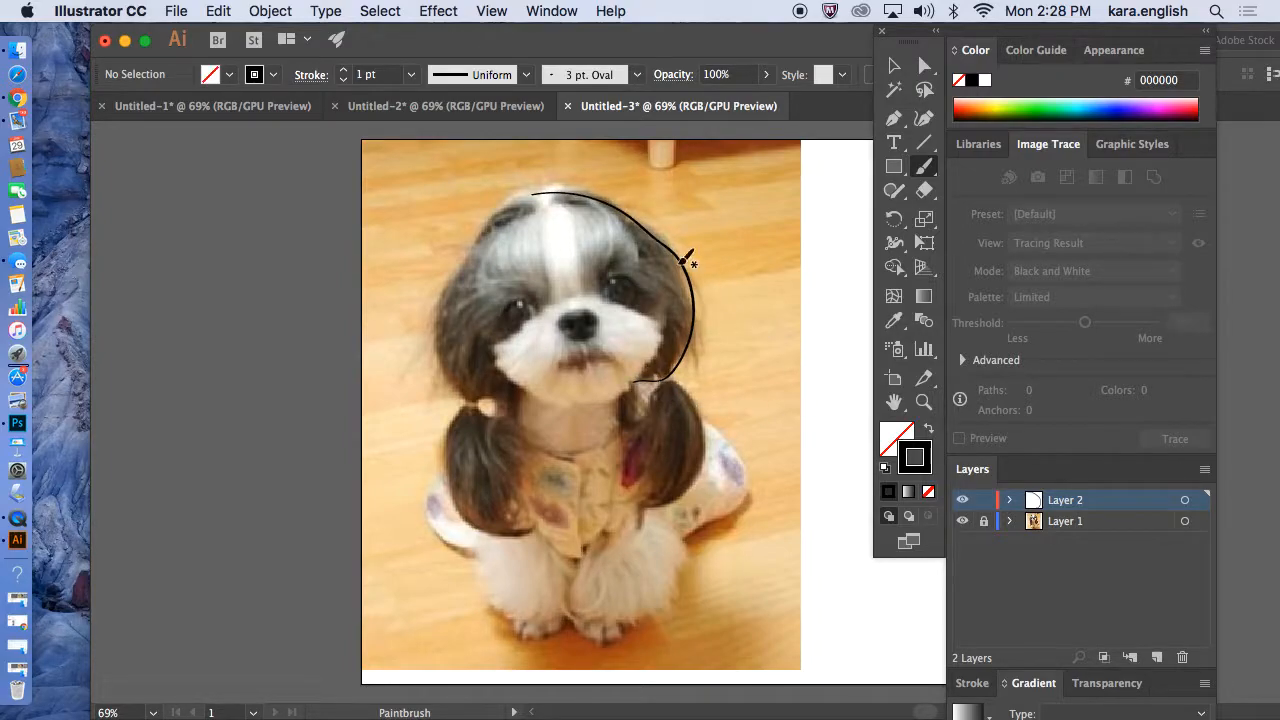
mouse_move(531, 194)
mouse_down()
mouse_move(481, 216)
mouse_move(441, 302)
mouse_move(431, 337)
mouse_move(472, 398)
mouse_up()
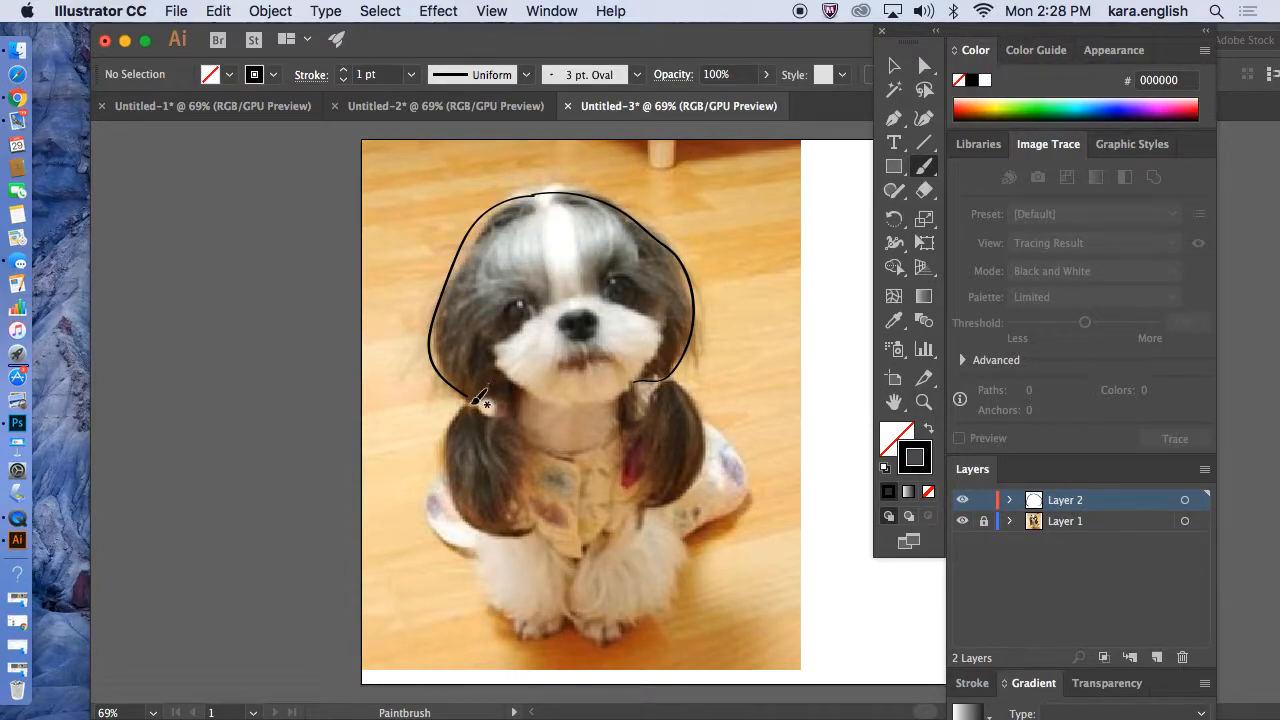
mouse_move(469, 398)
mouse_down()
mouse_move(439, 482)
mouse_move(481, 529)
mouse_move(536, 538)
mouse_up()
mouse_move(634, 382)
mouse_down()
mouse_move(702, 391)
mouse_move(703, 445)
mouse_move(683, 493)
mouse_move(636, 505)
mouse_up()
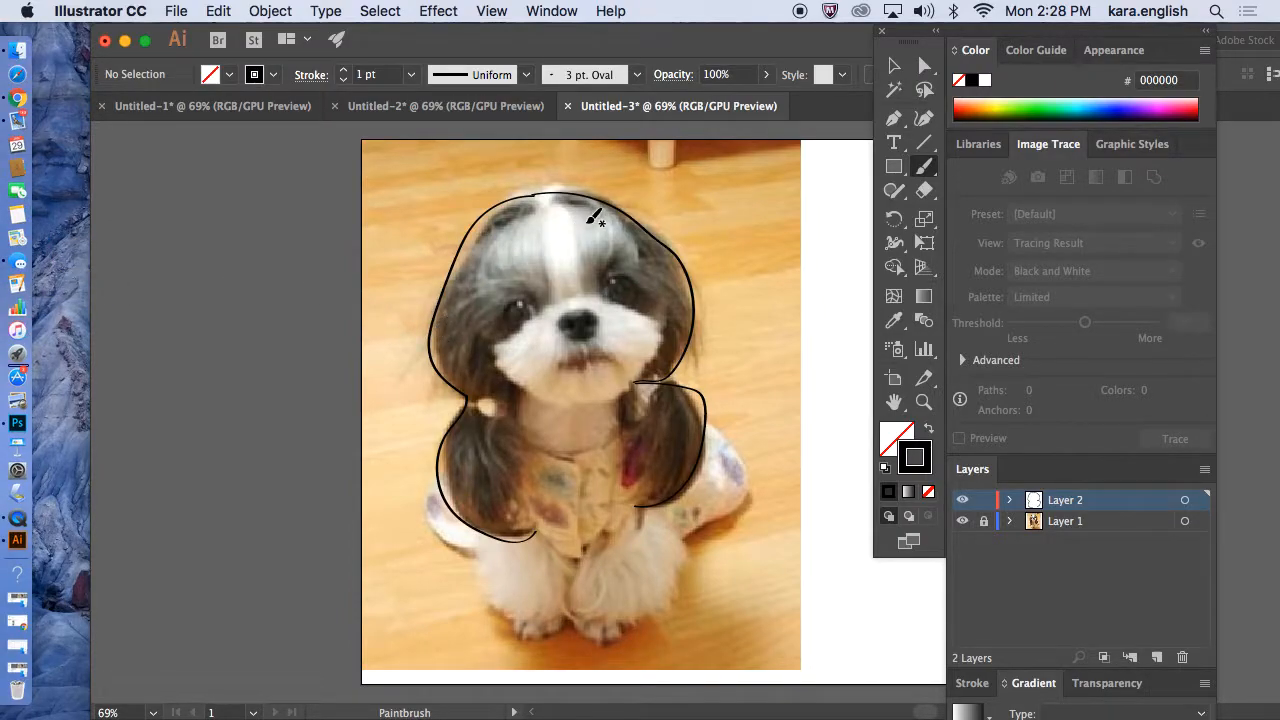
mouse_move(614, 208)
mouse_down()
mouse_move(560, 192)
mouse_move(506, 212)
mouse_move(478, 256)
mouse_move(492, 340)
mouse_move(525, 382)
mouse_move(582, 402)
mouse_move(631, 391)
mouse_move(662, 282)
mouse_move(614, 198)
mouse_move(576, 200)
mouse_up()
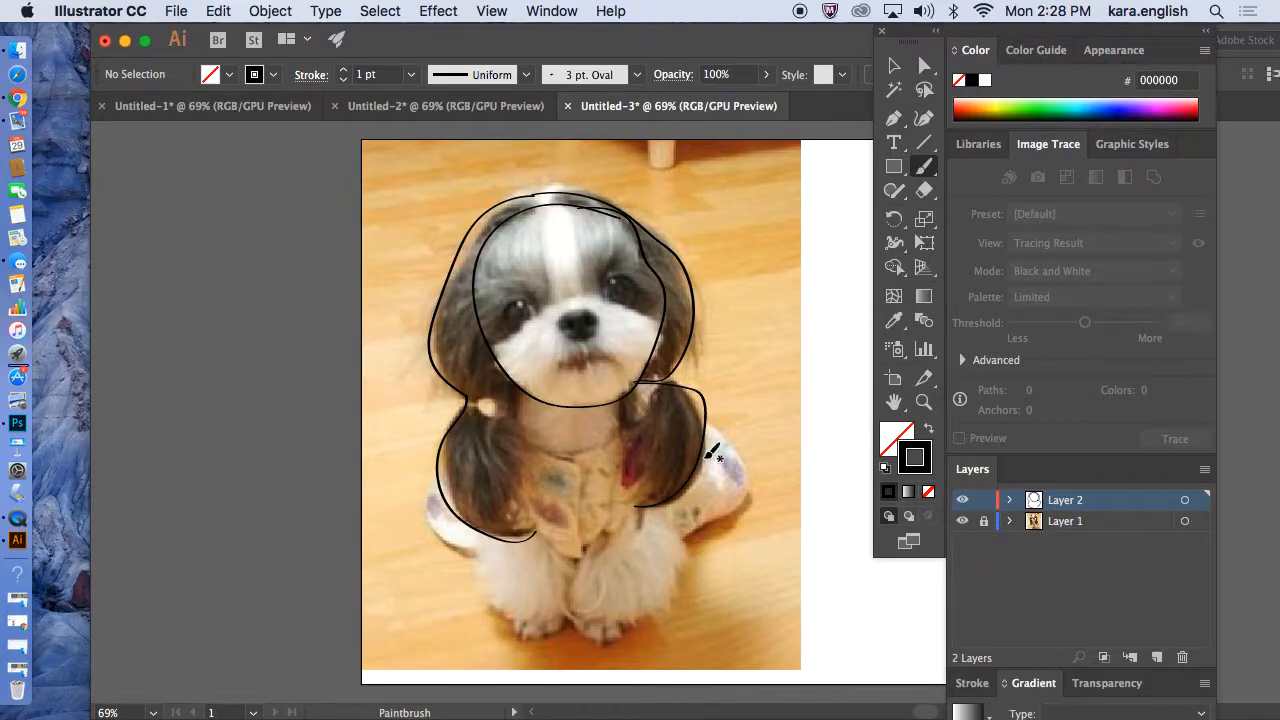
Trace the dog's dress and paws along the lower part of the photo.
mouse_move(438, 486)
mouse_down()
mouse_move(425, 522)
mouse_move(483, 563)
mouse_move(499, 608)
mouse_move(549, 620)
mouse_move(569, 576)
mouse_up()
mouse_move(573, 560)
mouse_down()
mouse_move(573, 618)
mouse_move(596, 626)
mouse_move(676, 592)
mouse_move(689, 530)
mouse_move(750, 477)
mouse_move(706, 410)
mouse_up()
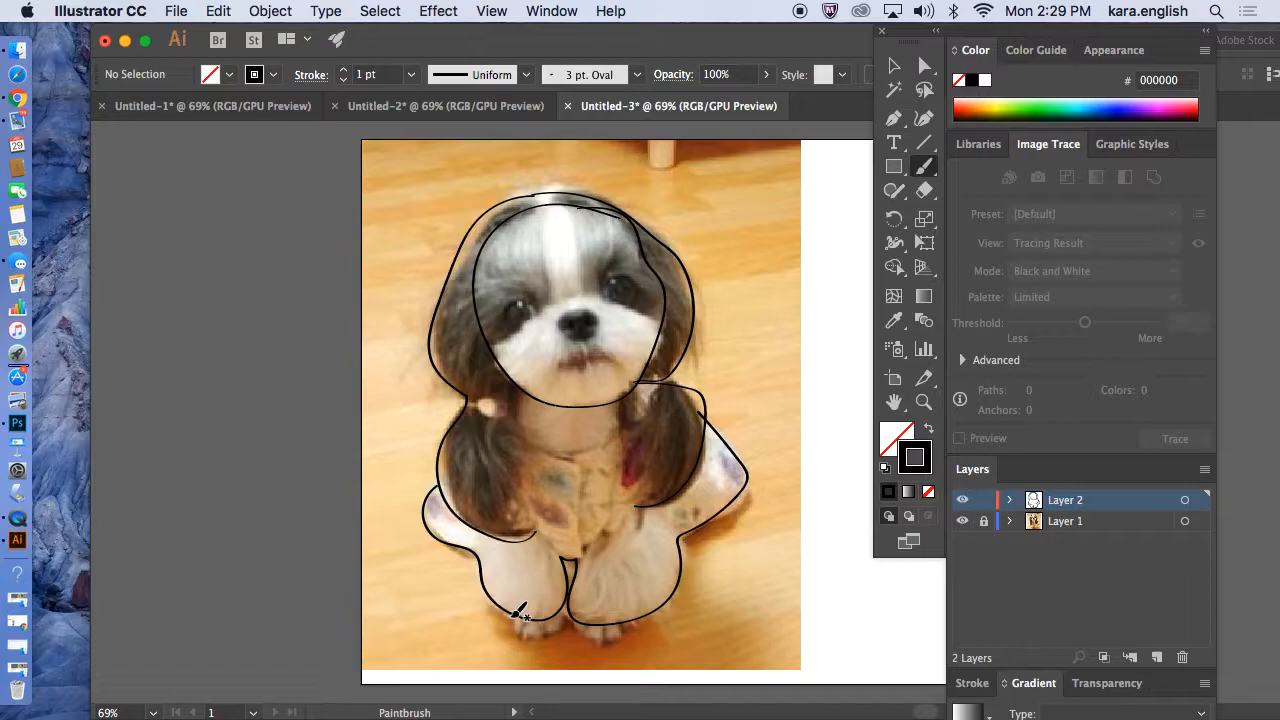
mouse_move(516, 612)
mouse_down()
mouse_move(531, 645)
mouse_move(560, 638)
mouse_move(559, 604)
mouse_move(587, 640)
mouse_move(634, 633)
mouse_up()
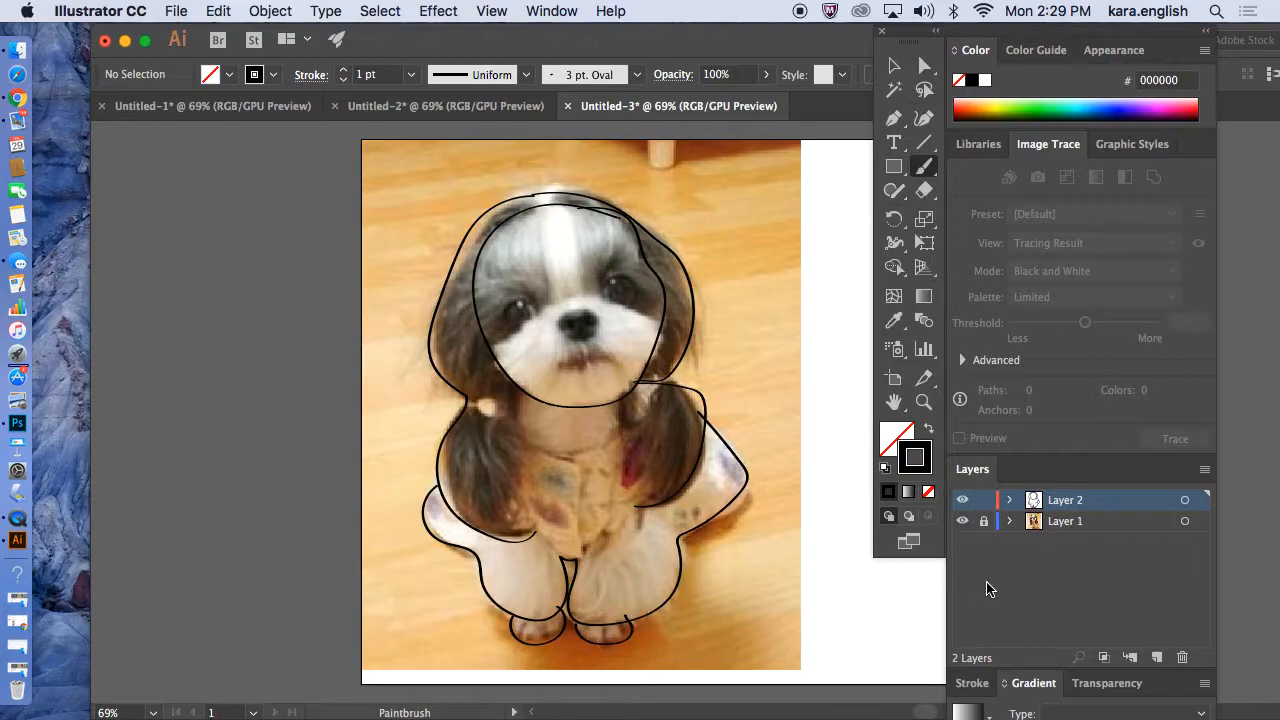
Paint the collar lines around the dog's neck.
mouse_move(605, 438)
mouse_down()
mouse_move(548, 451)
mouse_move(519, 437)
mouse_move(519, 396)
mouse_up()
right_click(622, 424)
key(Escape)
drag(622, 429, 622, 400)
right_click(474, 394)
key(Escape)
mouse_move(484, 402)
mouse_down()
mouse_move(512, 440)
mouse_move(540, 522)
mouse_up()
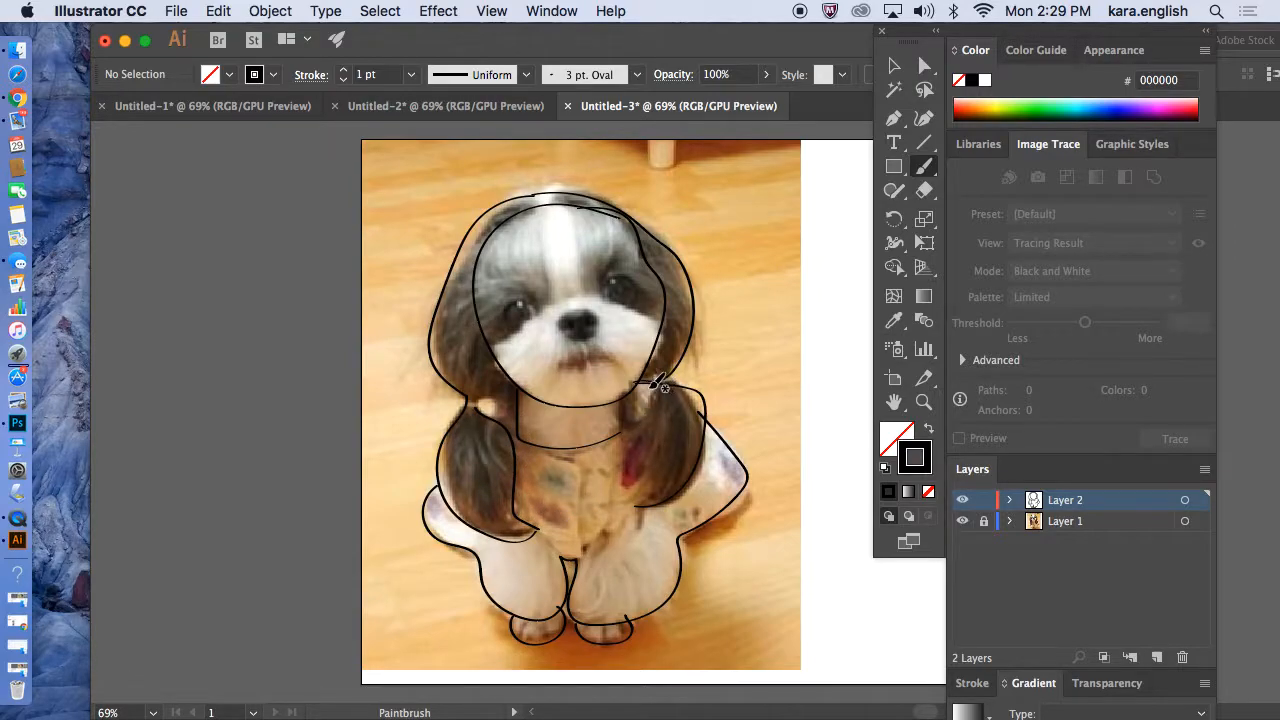
Add strokes along the dress edges and ear tips to complete the outline.
drag(652, 386, 636, 506)
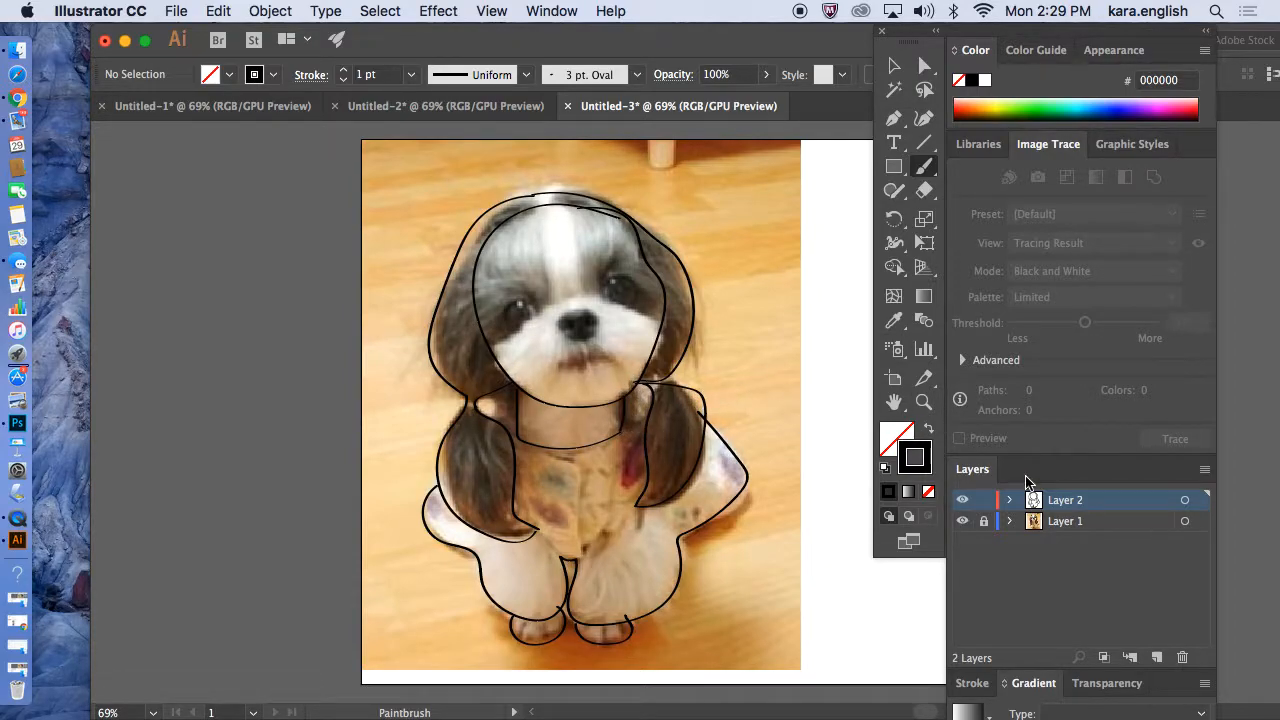
mouse_move(538, 524)
mouse_down()
mouse_move(566, 552)
mouse_move(590, 554)
mouse_move(660, 490)
mouse_up()
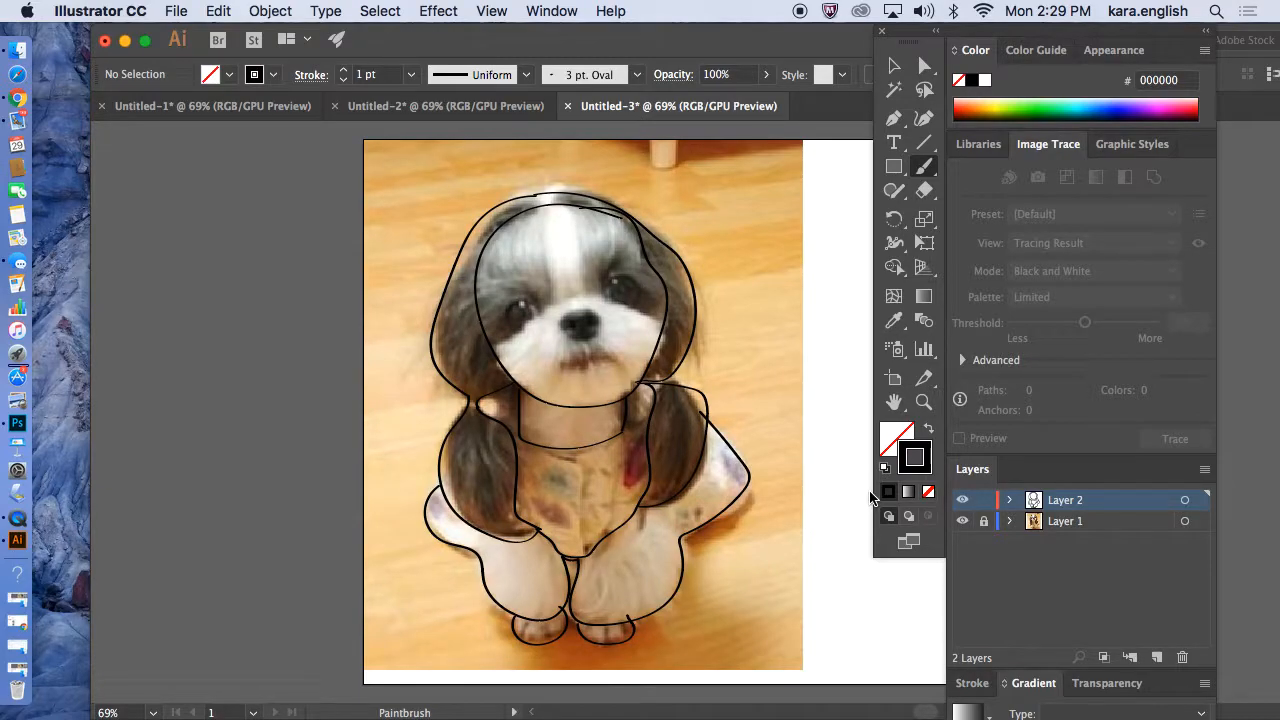
drag(653, 506, 685, 537)
drag(433, 518, 464, 527)
Lock the tracing layer and add another new layer above it.
click(984, 502)
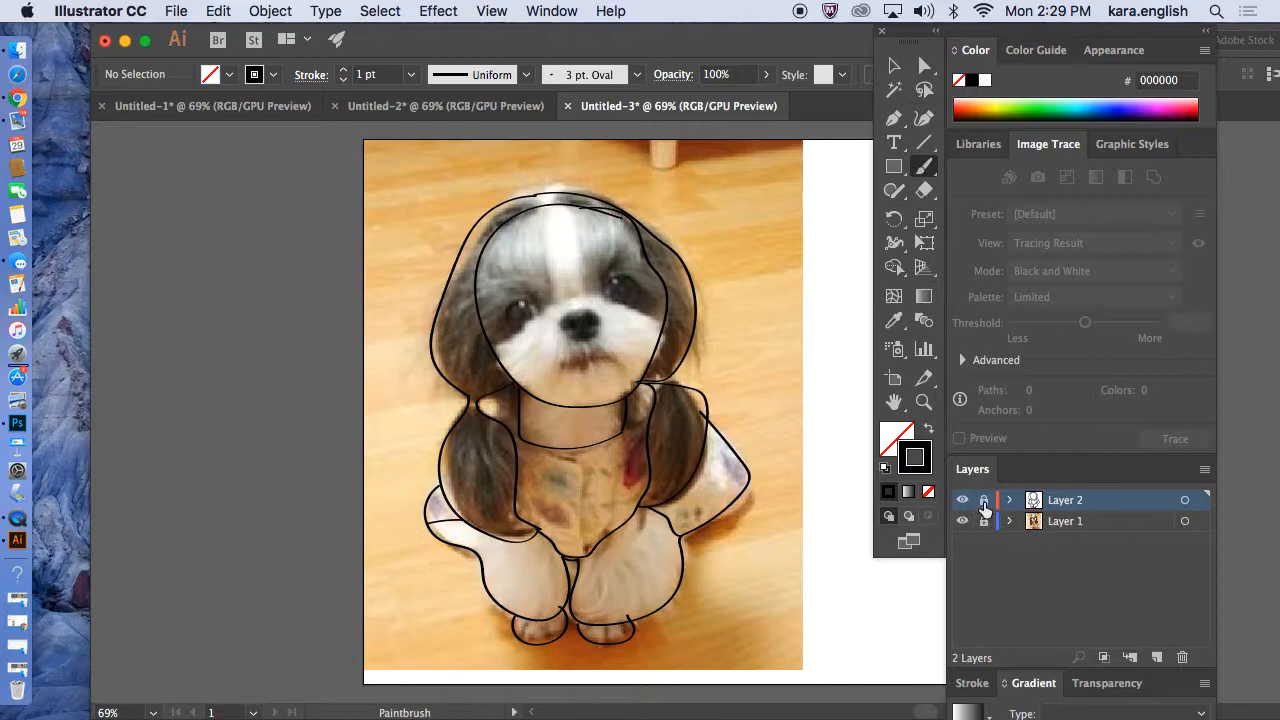
click(1158, 658)
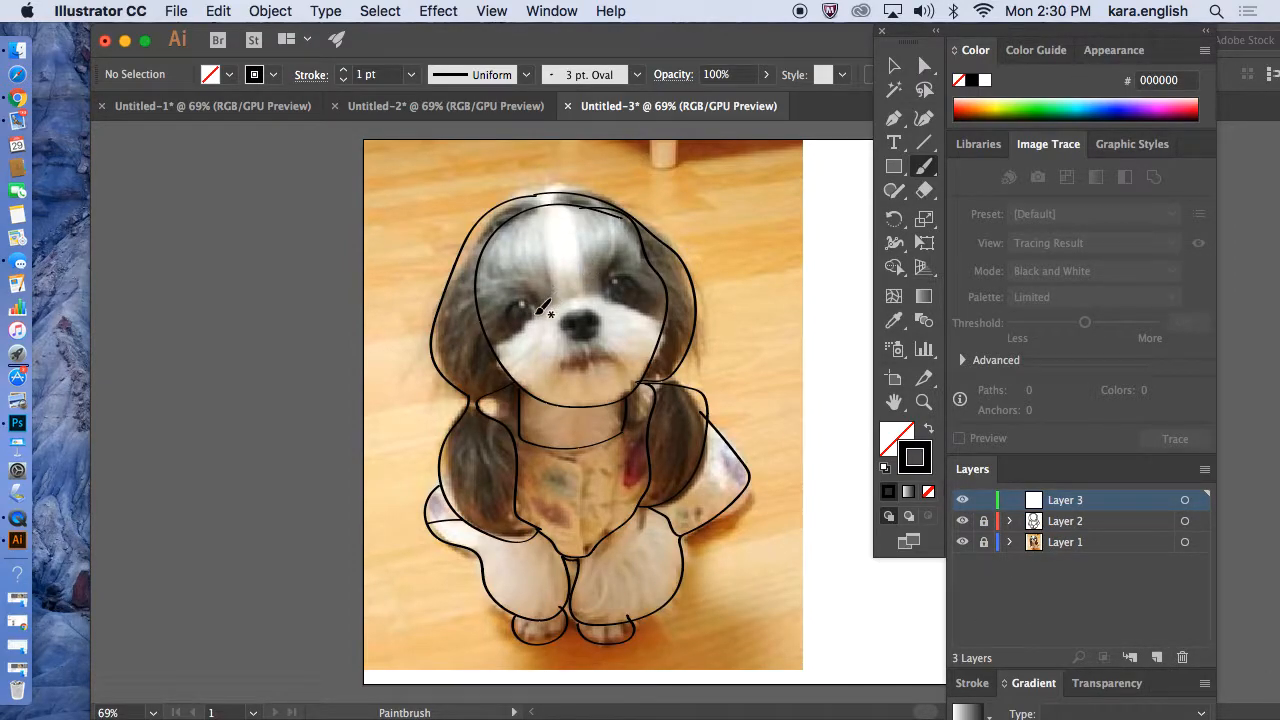
Zoom in to 150% and trace the dog's nose and mouth with the Paintbrush on the new layer.
click(493, 12)
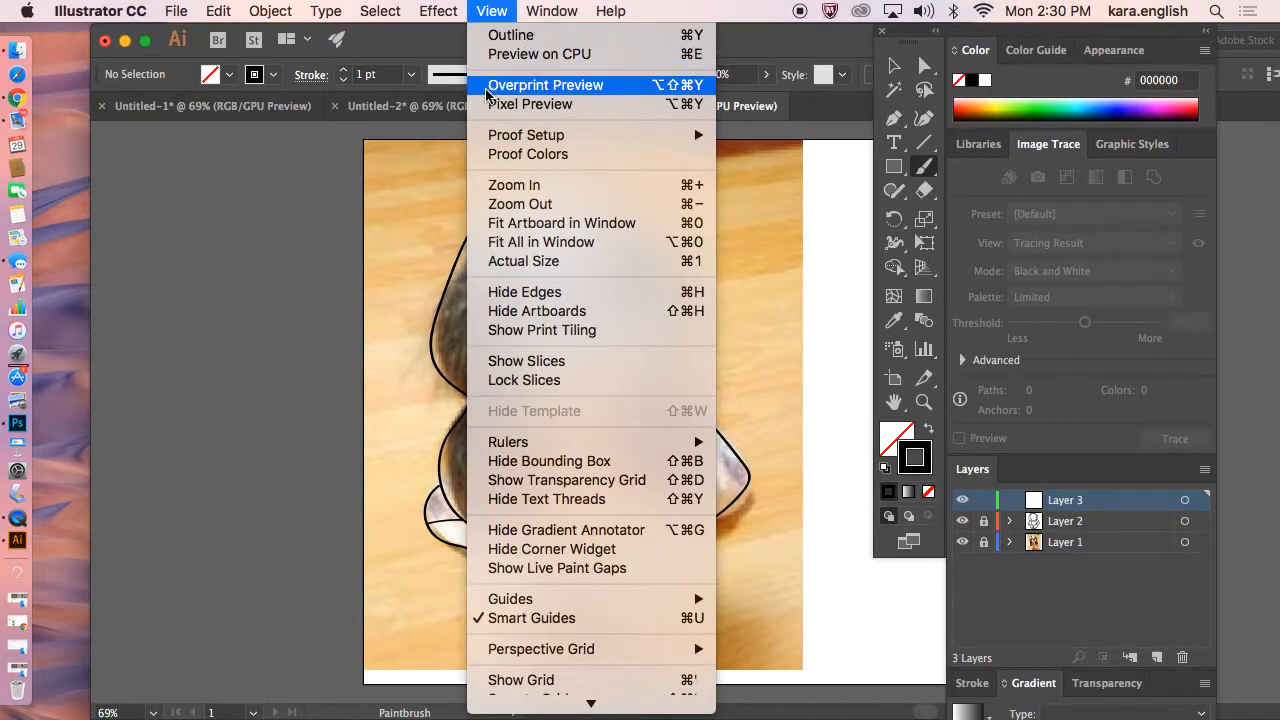
click(514, 185)
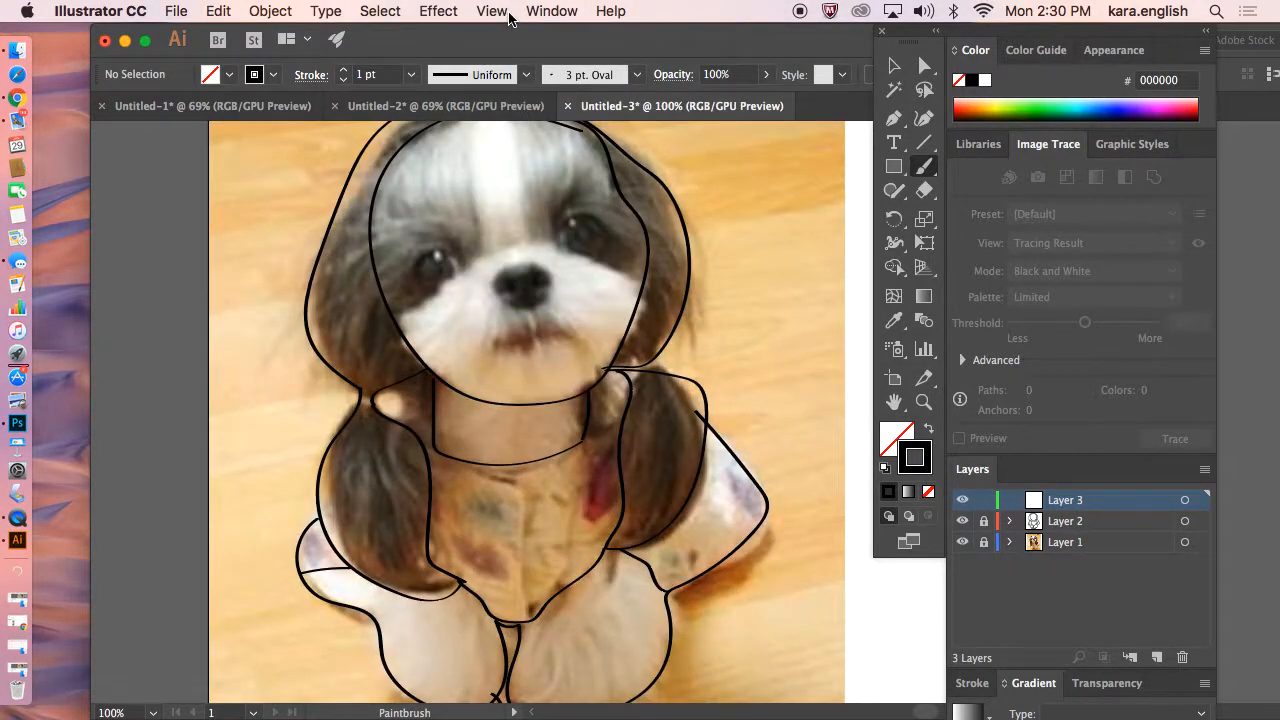
click(508, 12)
click(512, 185)
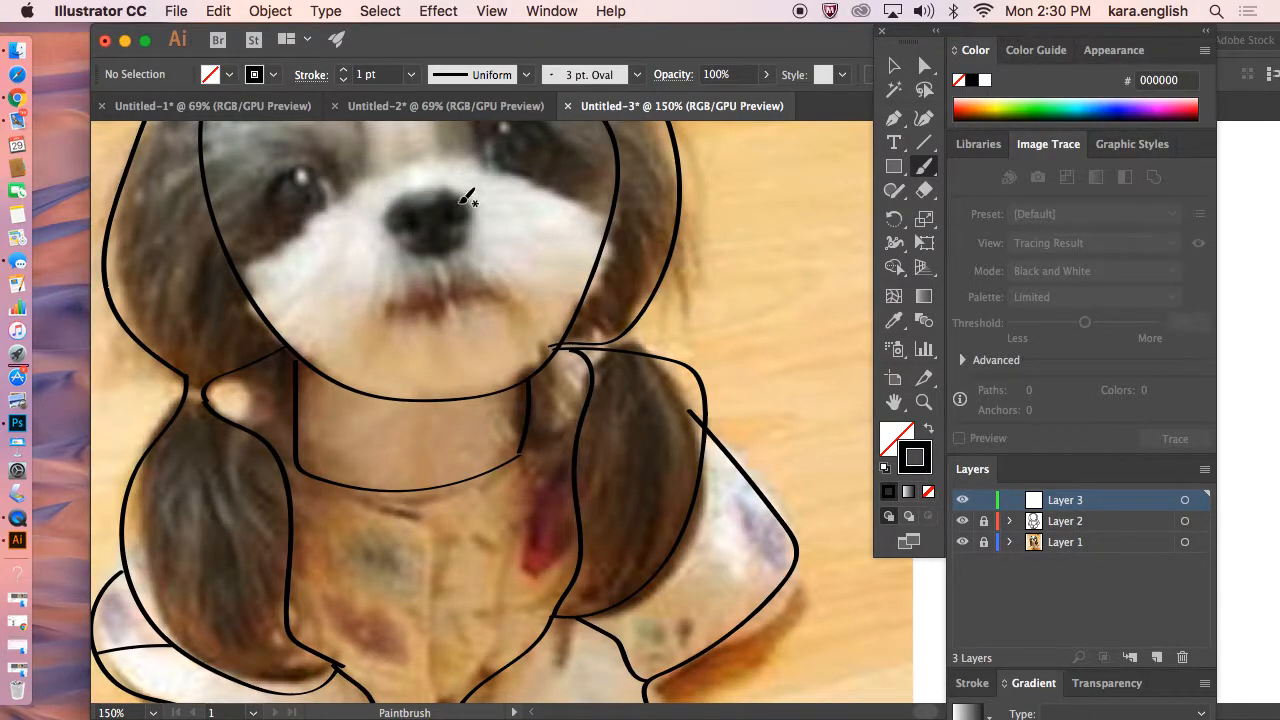
mouse_move(460, 192)
mouse_down()
mouse_move(397, 196)
mouse_move(382, 215)
mouse_move(428, 260)
mouse_move(472, 243)
mouse_move(460, 188)
mouse_up()
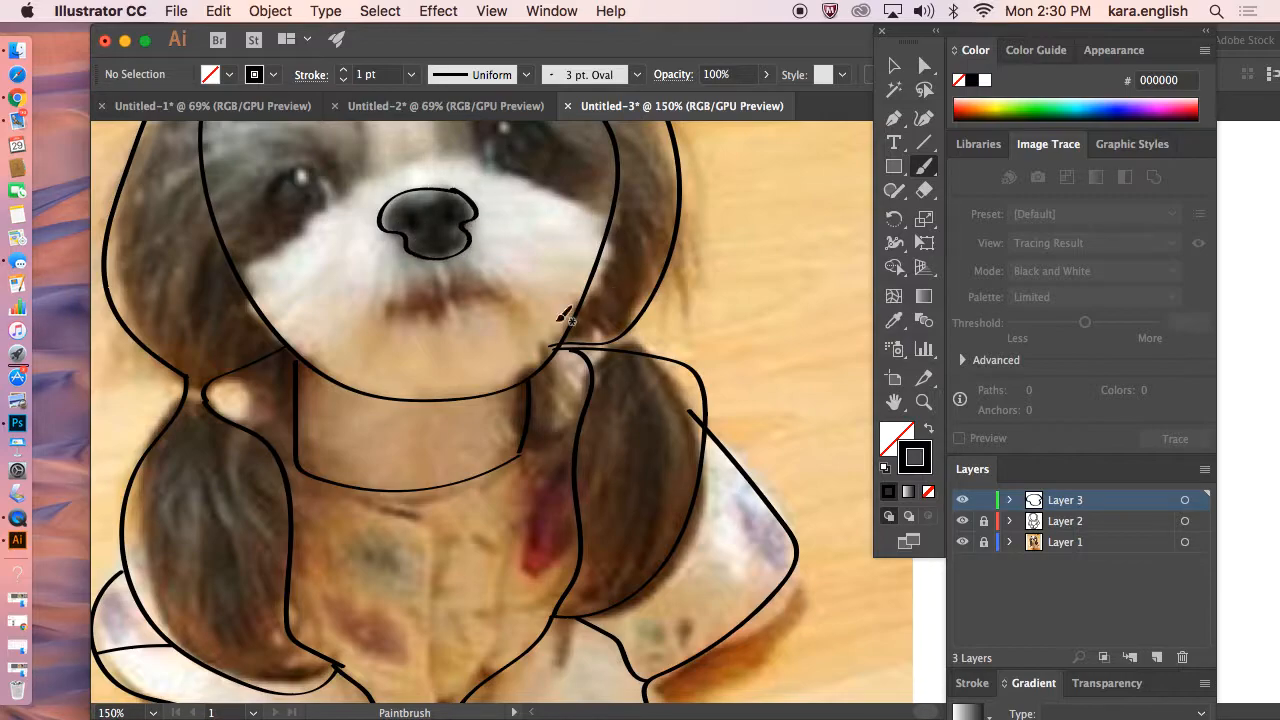
mouse_move(492, 295)
mouse_down()
mouse_move(393, 312)
mouse_move(390, 296)
mouse_move(488, 280)
mouse_move(495, 294)
mouse_up()
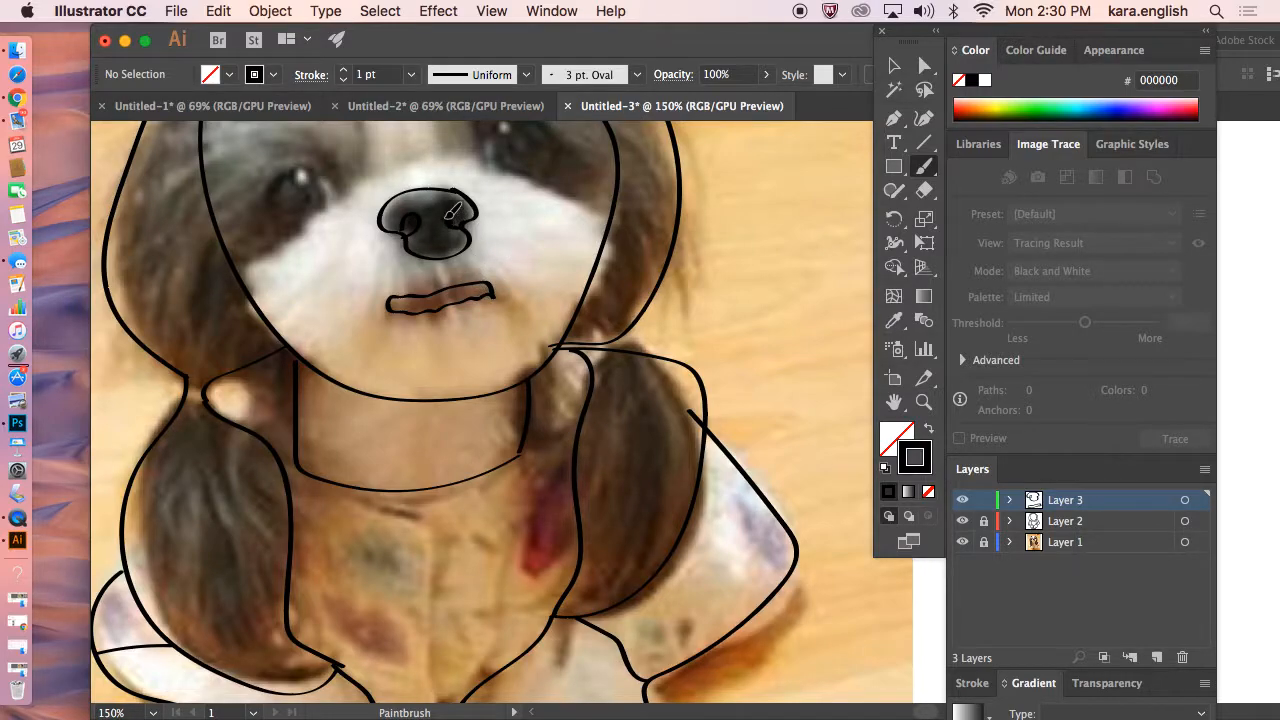
Outline both eyes and draw the muzzle line across the dog's face.
mouse_move(349, 193)
mouse_down()
mouse_move(305, 162)
mouse_move(268, 176)
mouse_move(283, 212)
mouse_move(322, 218)
mouse_move(346, 190)
mouse_up()
mouse_move(486, 166)
mouse_down()
mouse_move(492, 130)
mouse_move(530, 117)
mouse_move(561, 146)
mouse_move(548, 176)
mouse_move(506, 180)
mouse_move(484, 158)
mouse_up()
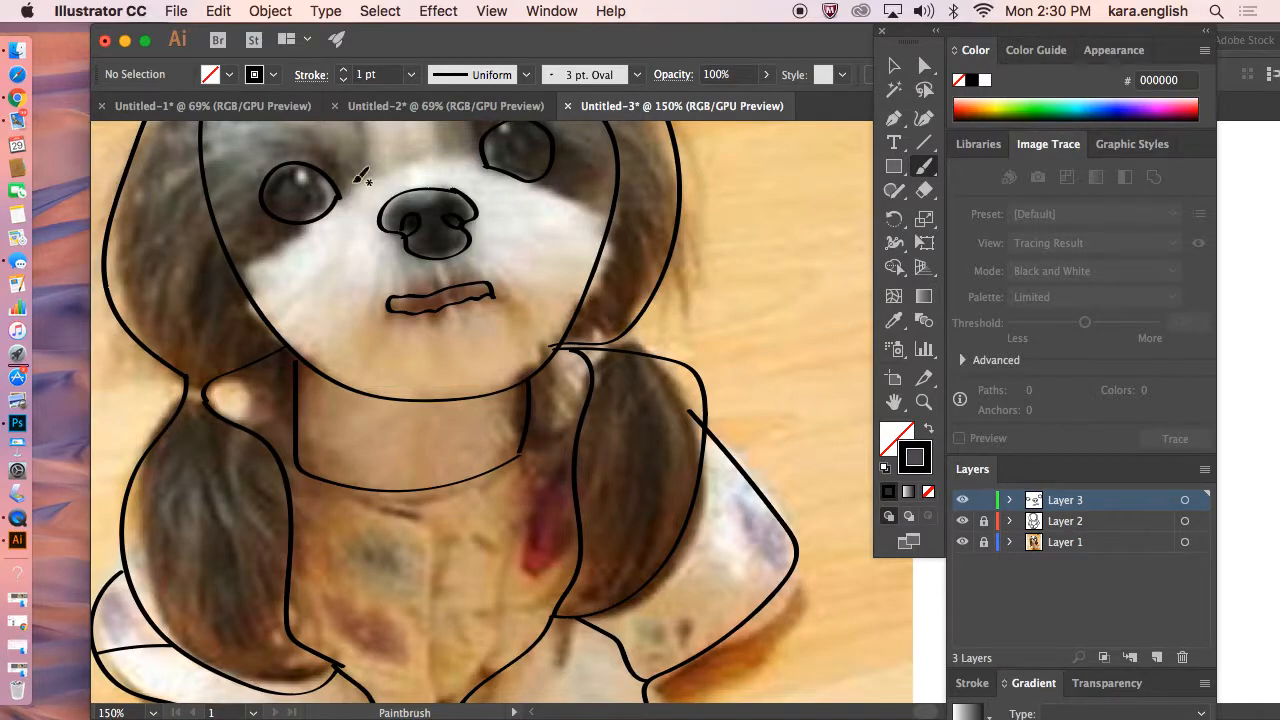
drag(322, 180, 324, 210)
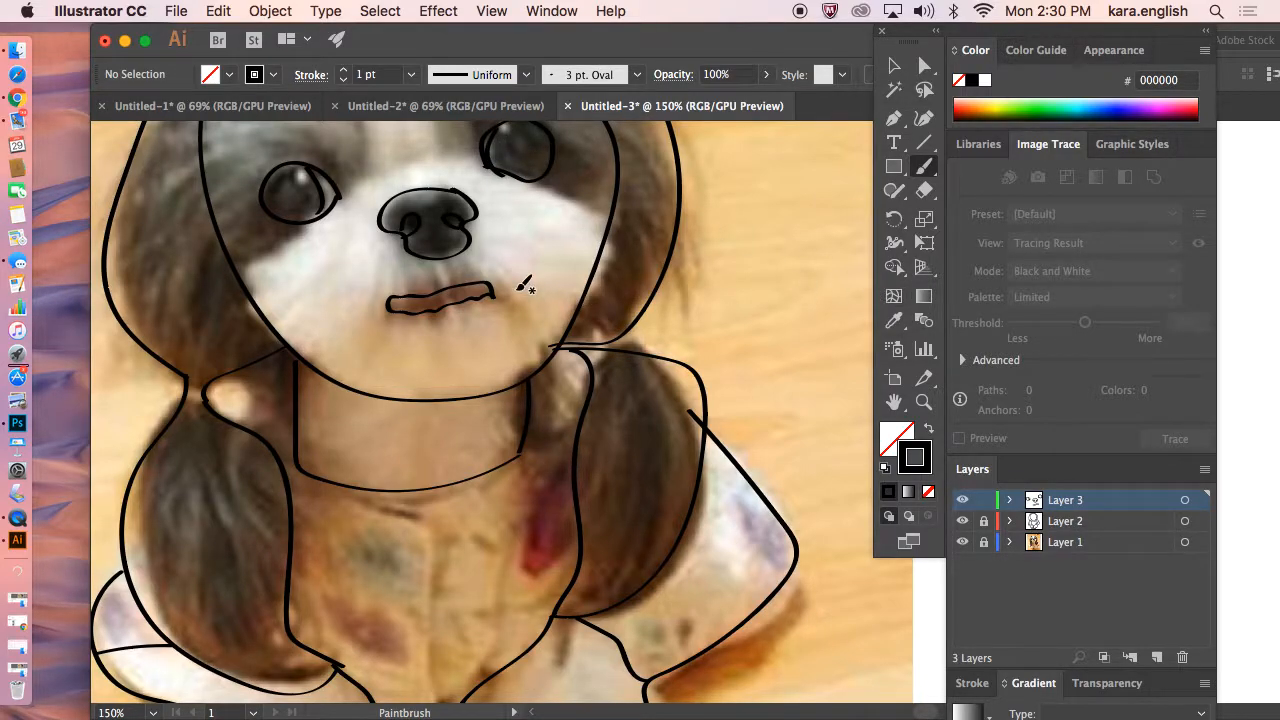
mouse_move(604, 219)
mouse_down()
mouse_move(508, 172)
mouse_move(436, 160)
mouse_move(378, 170)
mouse_move(240, 269)
mouse_up()
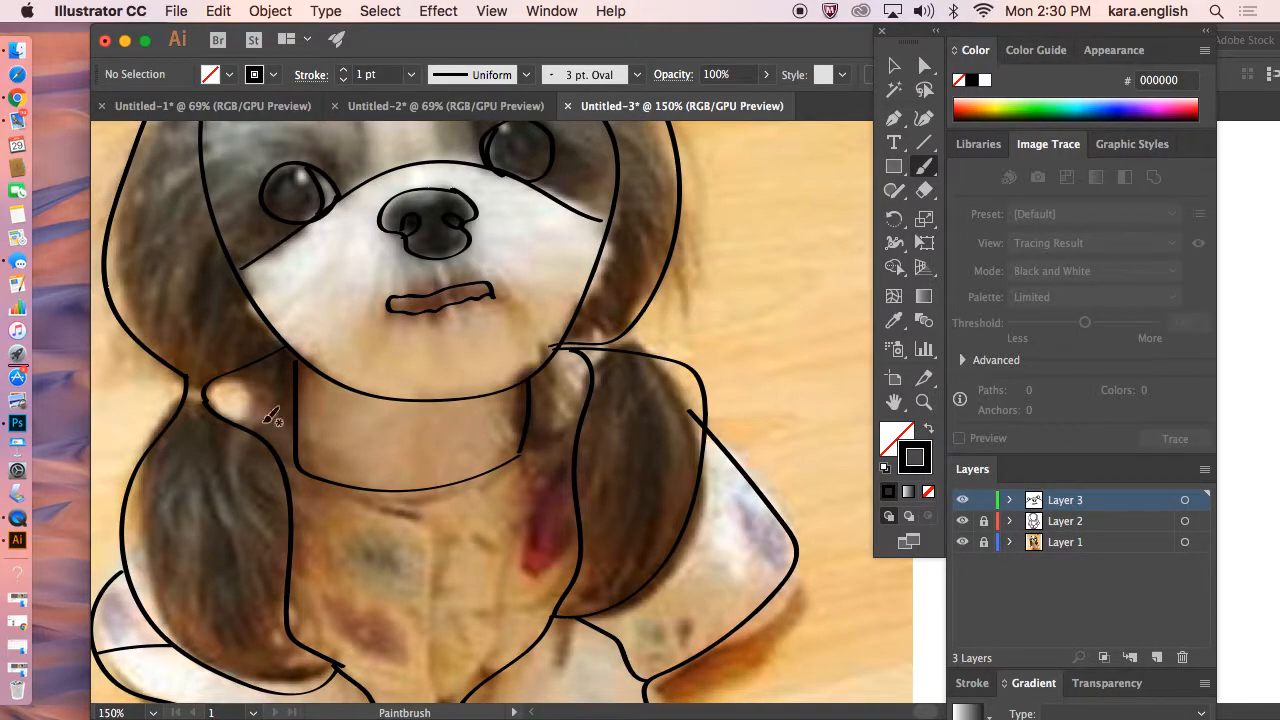
Add curved fur strokes inside the dog's left ear.
drag(188, 416, 213, 586)
drag(215, 437, 270, 610)
mouse_move(232, 482)
mouse_down()
mouse_move(215, 516)
mouse_move(292, 652)
mouse_up()
mouse_move(143, 505)
mouse_down()
mouse_move(146, 562)
mouse_move(198, 633)
mouse_up()
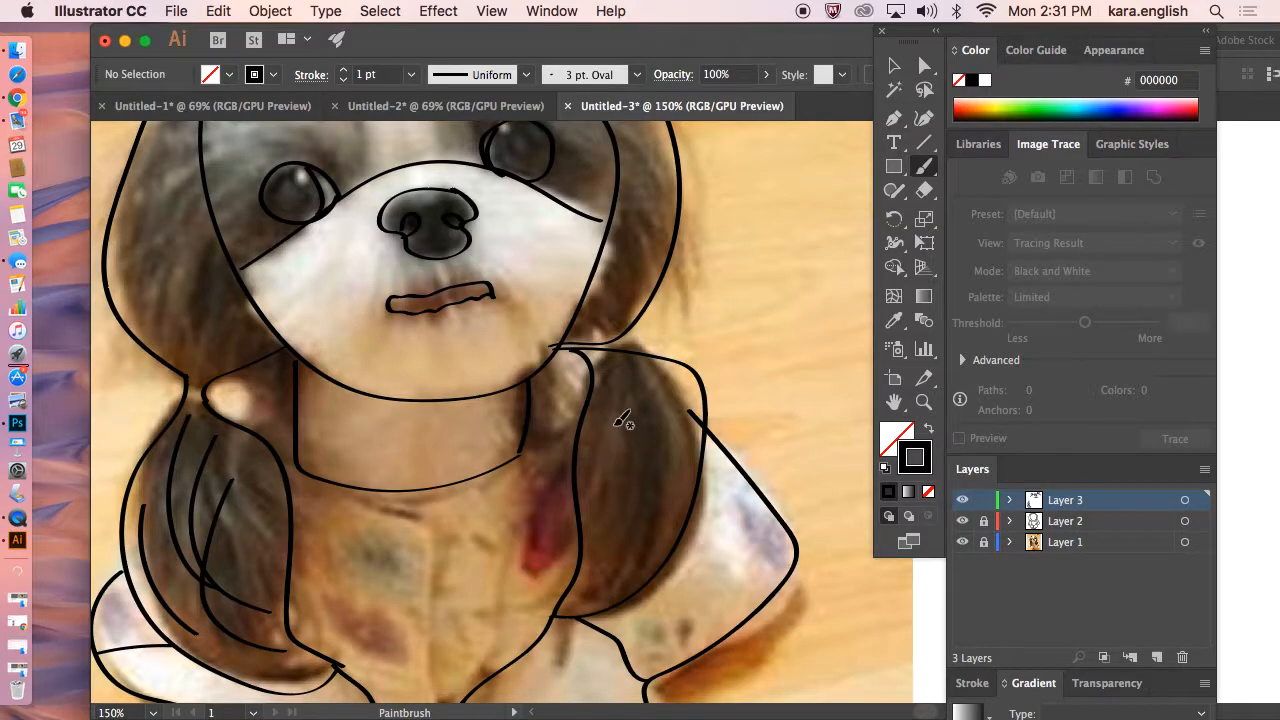
Try wavy fur strokes inside the right ear, then undo them.
mouse_move(609, 423)
mouse_down()
mouse_move(654, 393)
mouse_move(669, 406)
mouse_move(659, 445)
mouse_move(678, 468)
mouse_move(650, 496)
mouse_move(628, 555)
mouse_move(586, 572)
mouse_move(611, 512)
mouse_move(599, 468)
mouse_move(622, 356)
mouse_move(672, 406)
mouse_move(669, 456)
mouse_move(636, 563)
mouse_move(597, 579)
mouse_move(645, 370)
mouse_up()
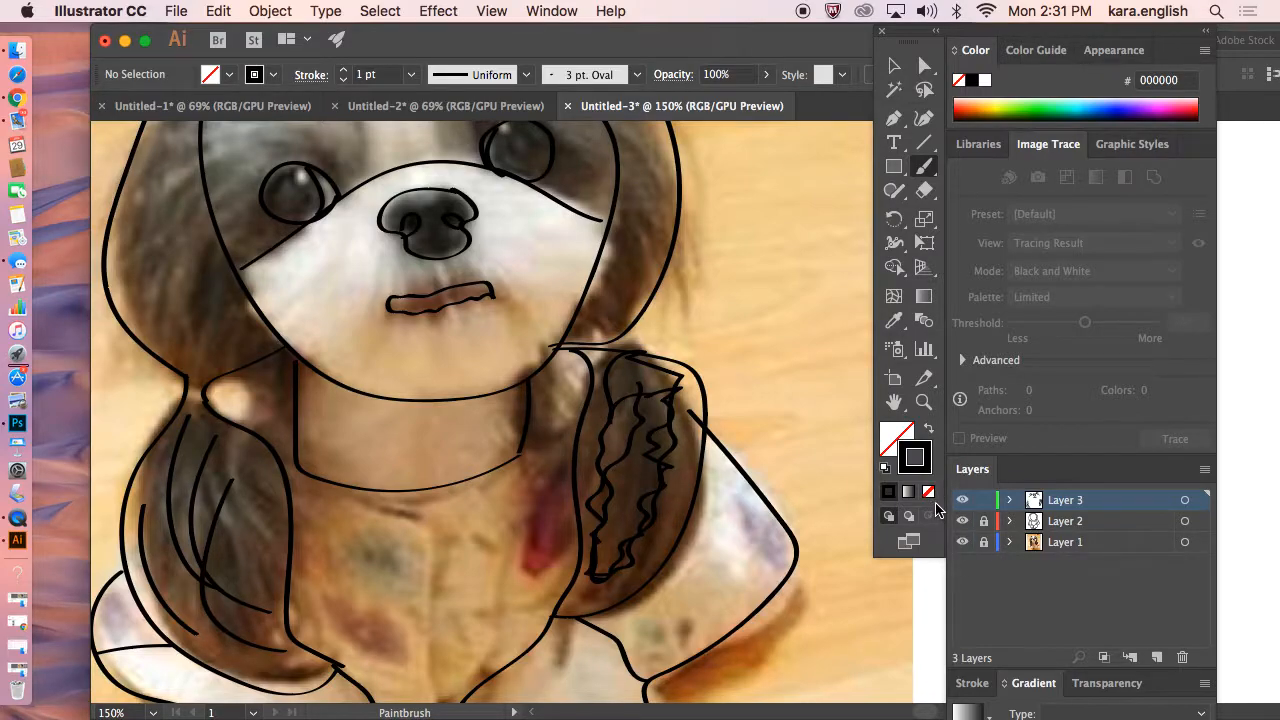
click(218, 11)
click(221, 37)
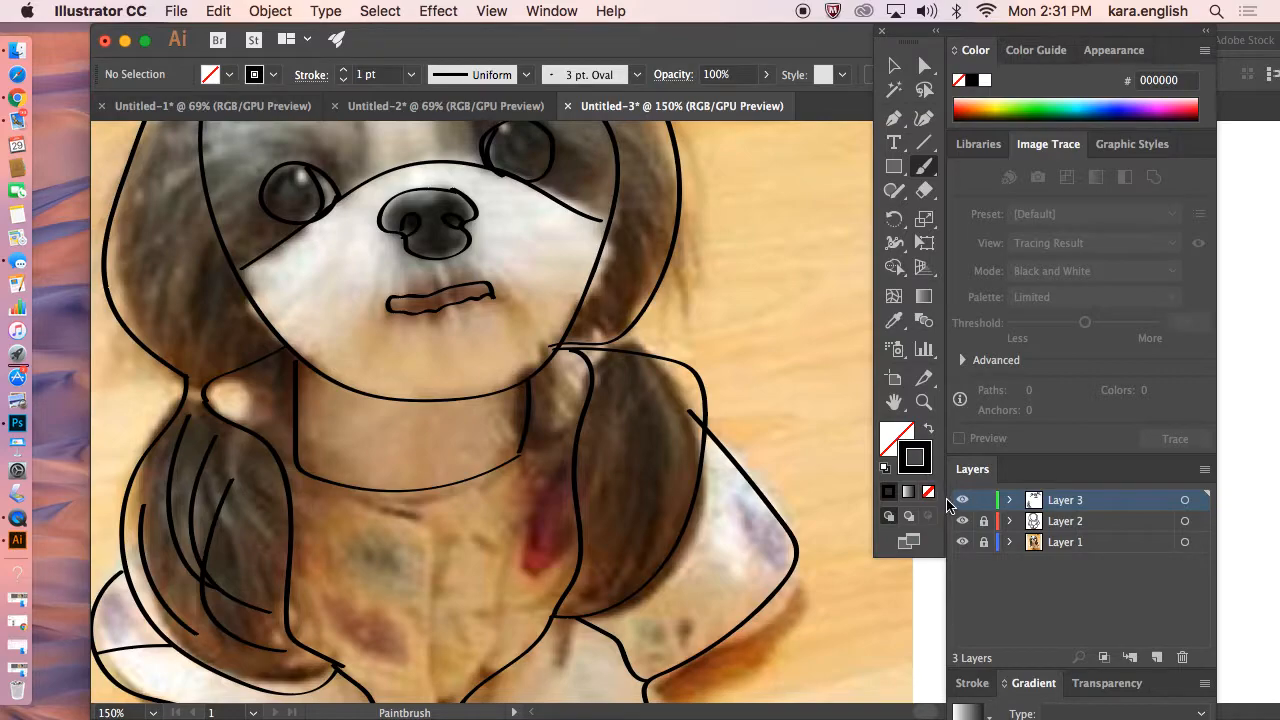
Review the line drawing with the photo layer hidden, compare it with the Untitled-2 drawing, then show the photo again.
click(496, 12)
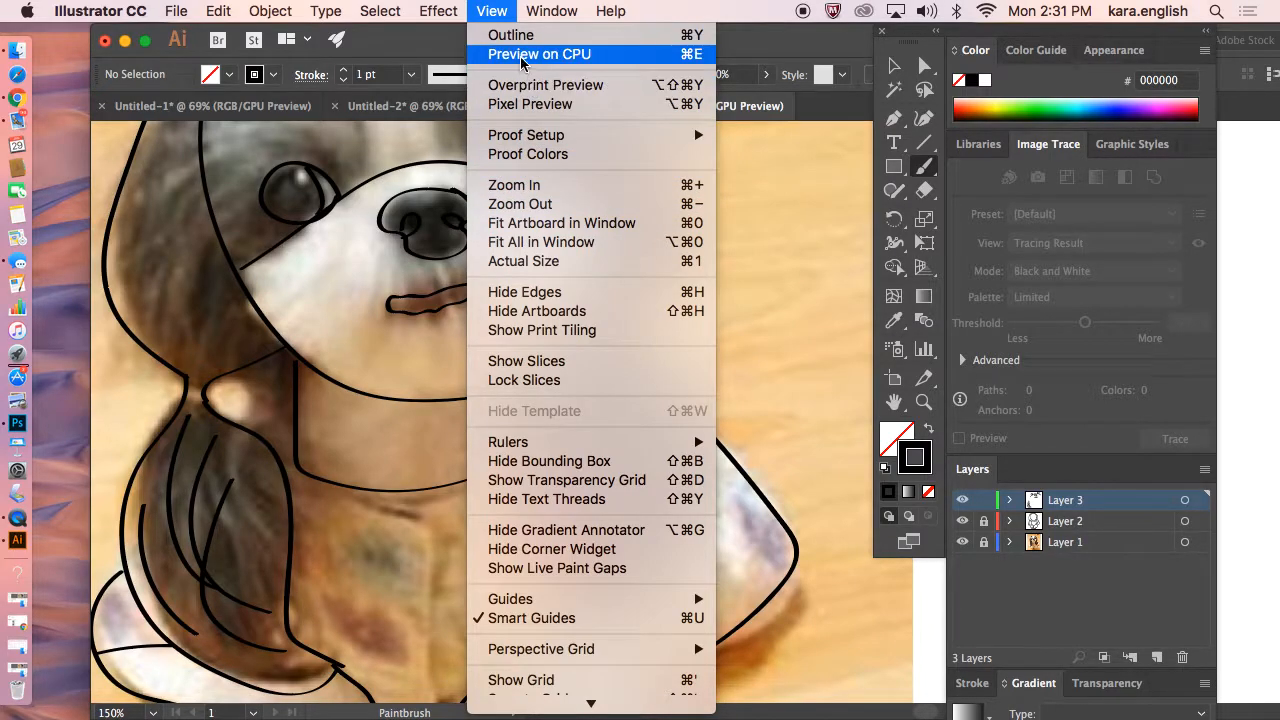
click(519, 242)
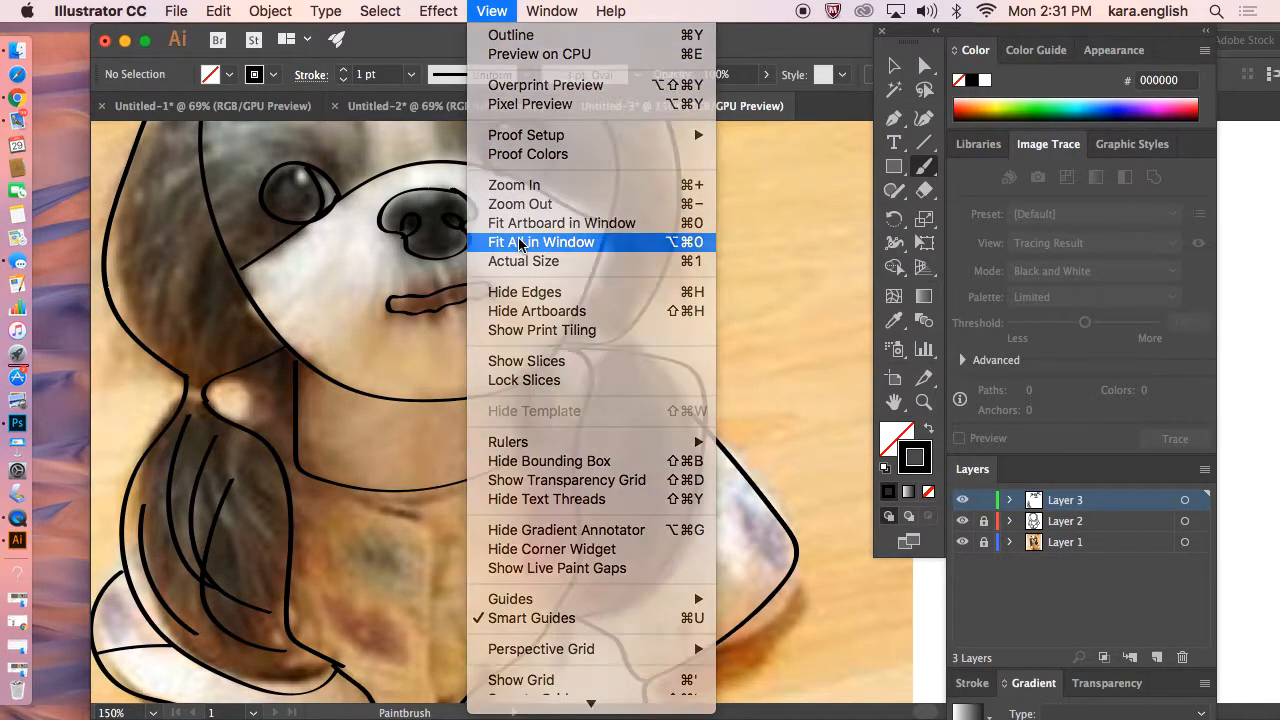
click(963, 545)
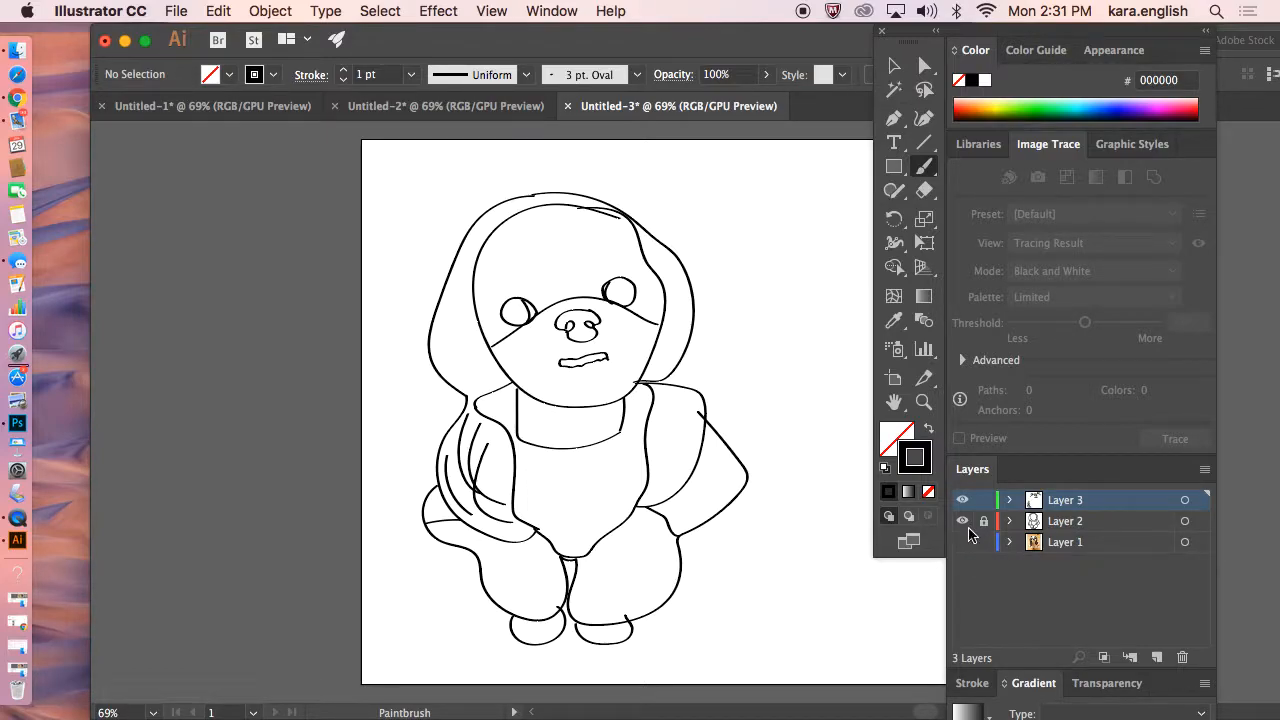
click(464, 108)
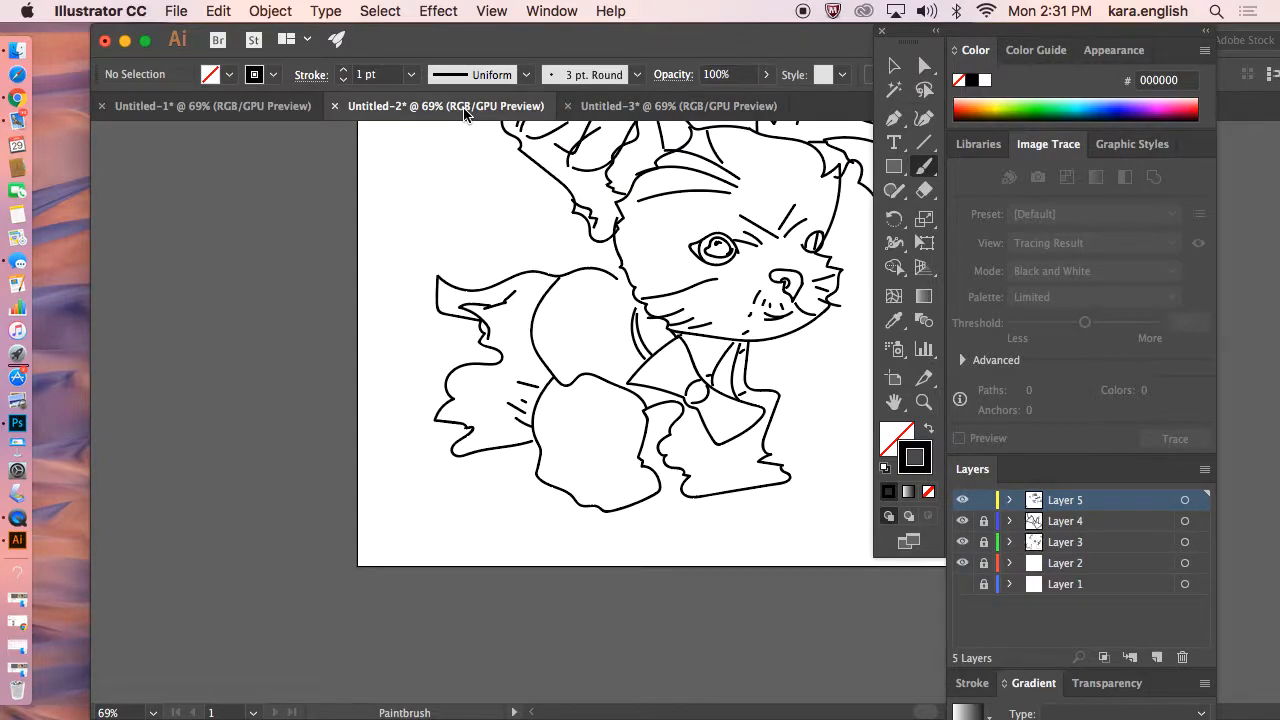
click(647, 108)
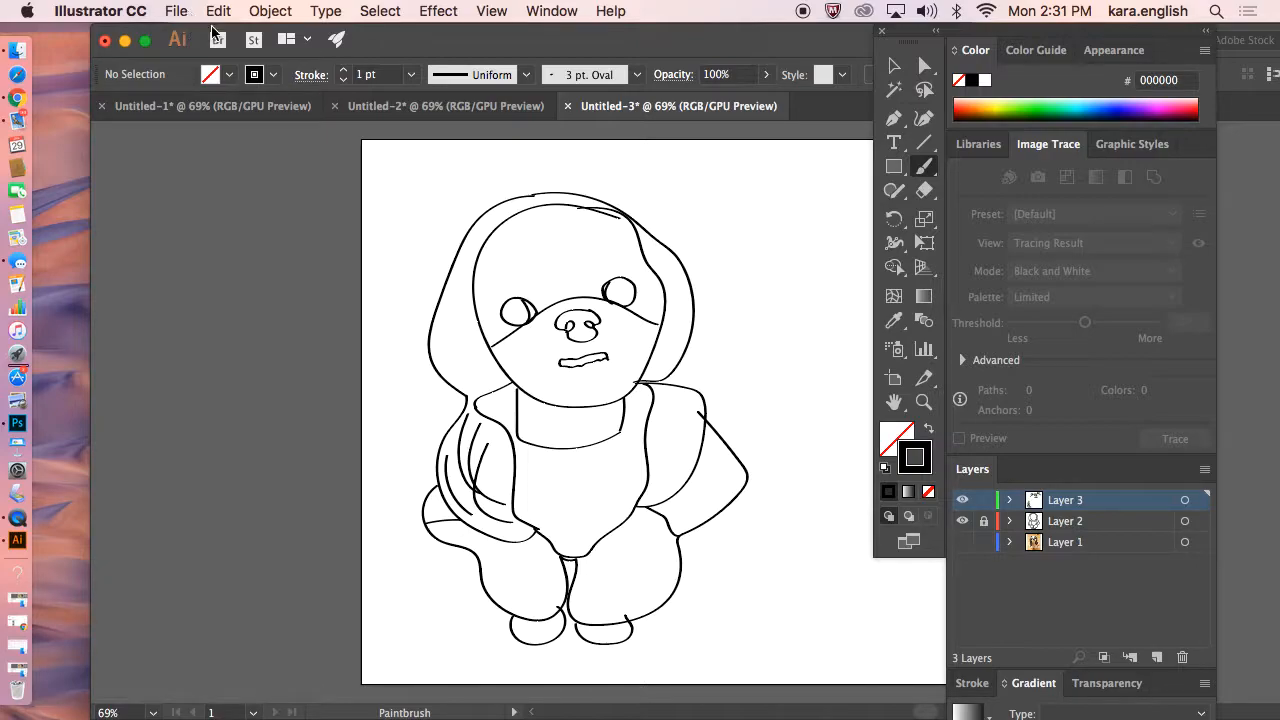
click(962, 544)
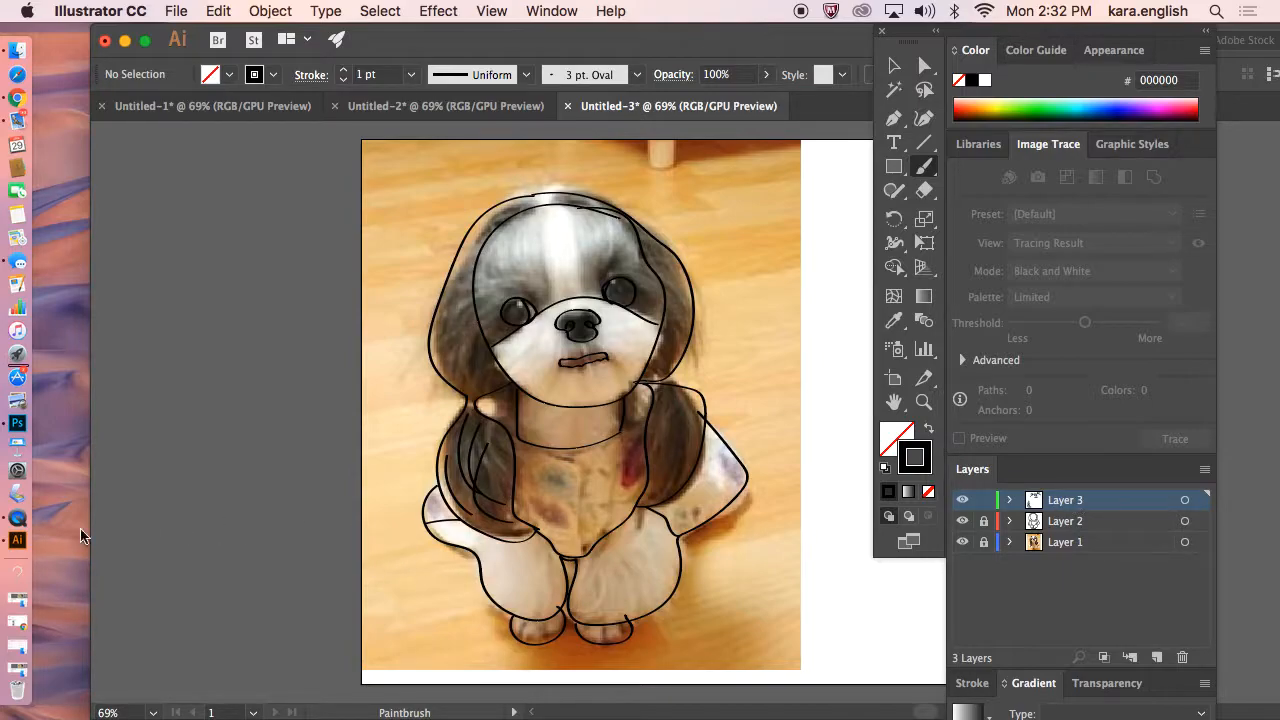
right_click(28, 525)
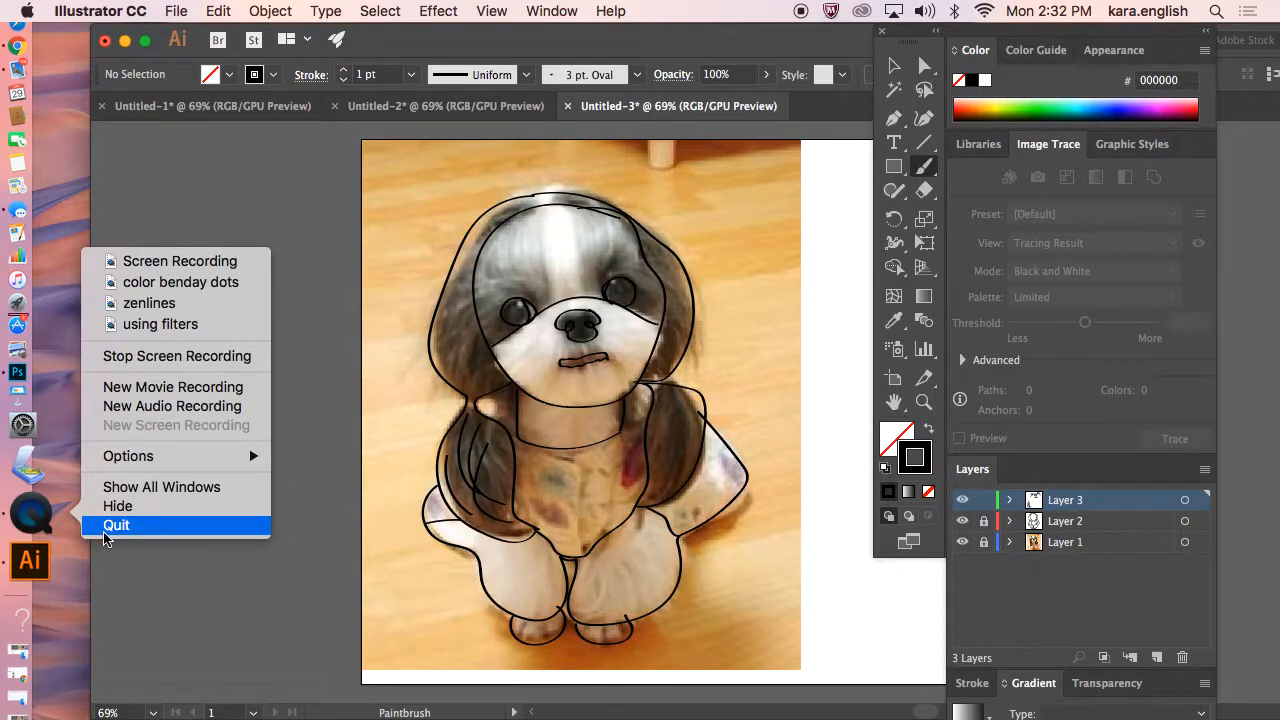
click(106, 524)
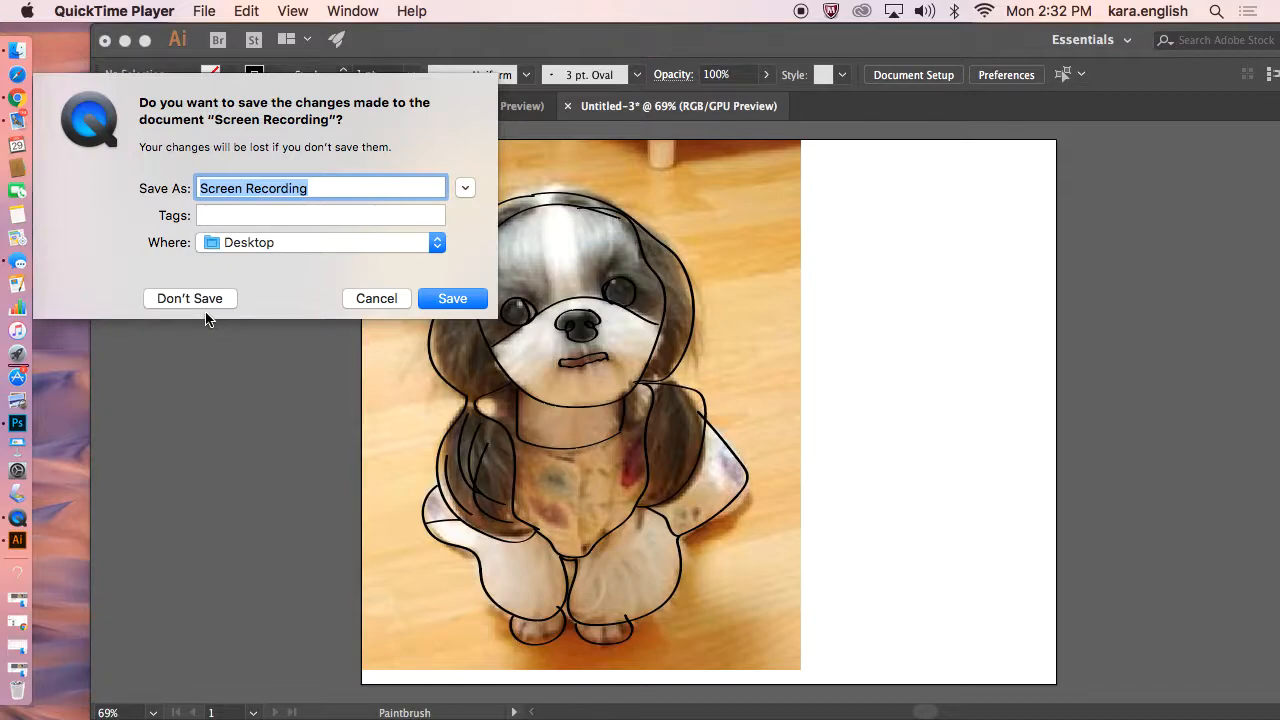
text(gestu)
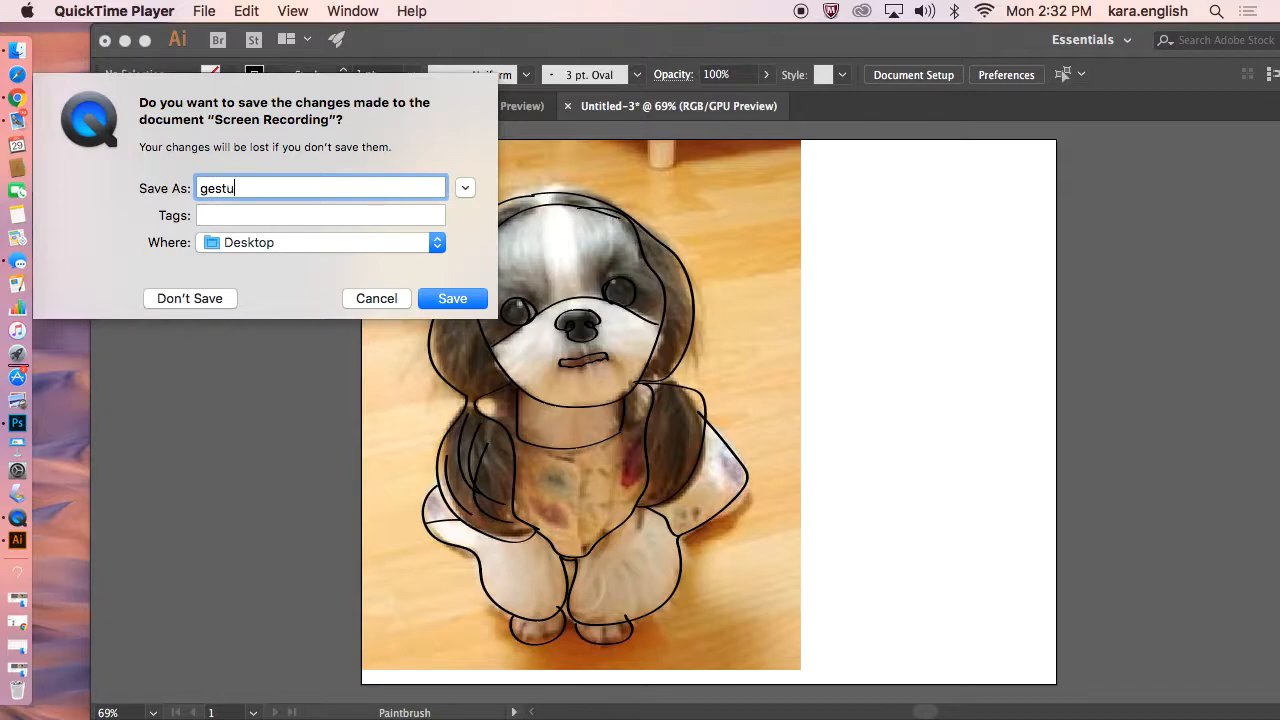
text(re illustrator)
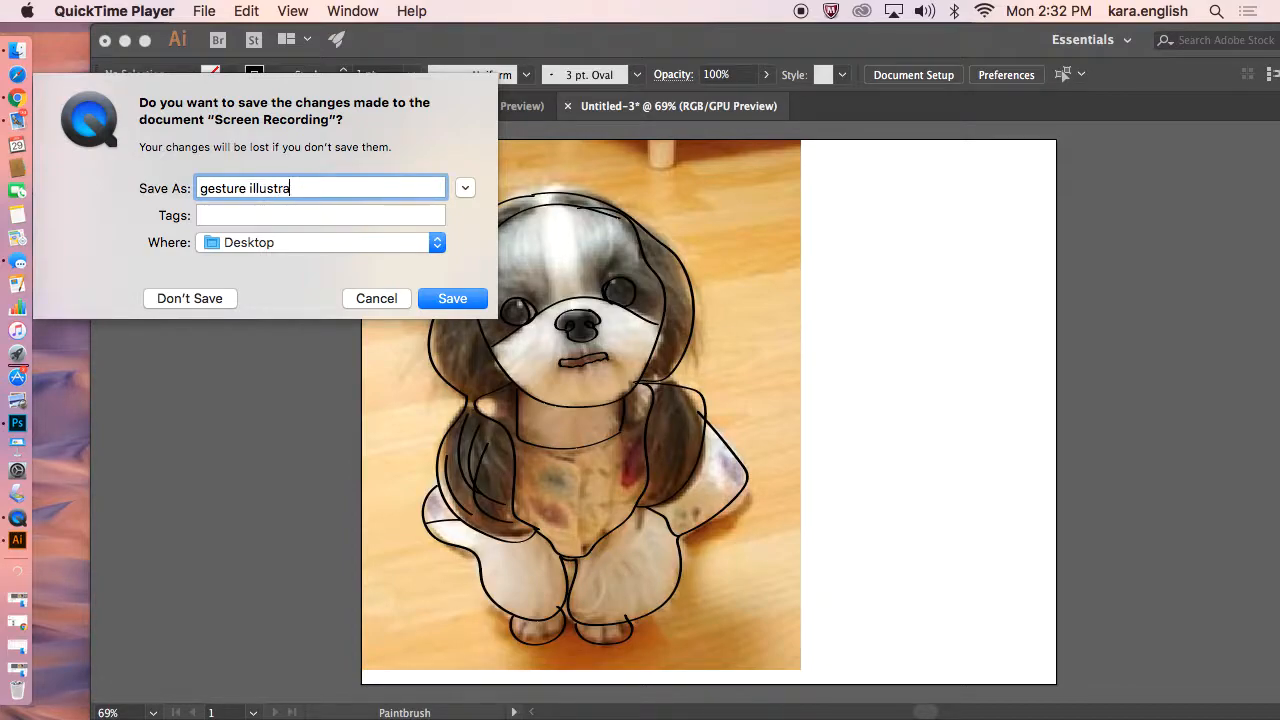